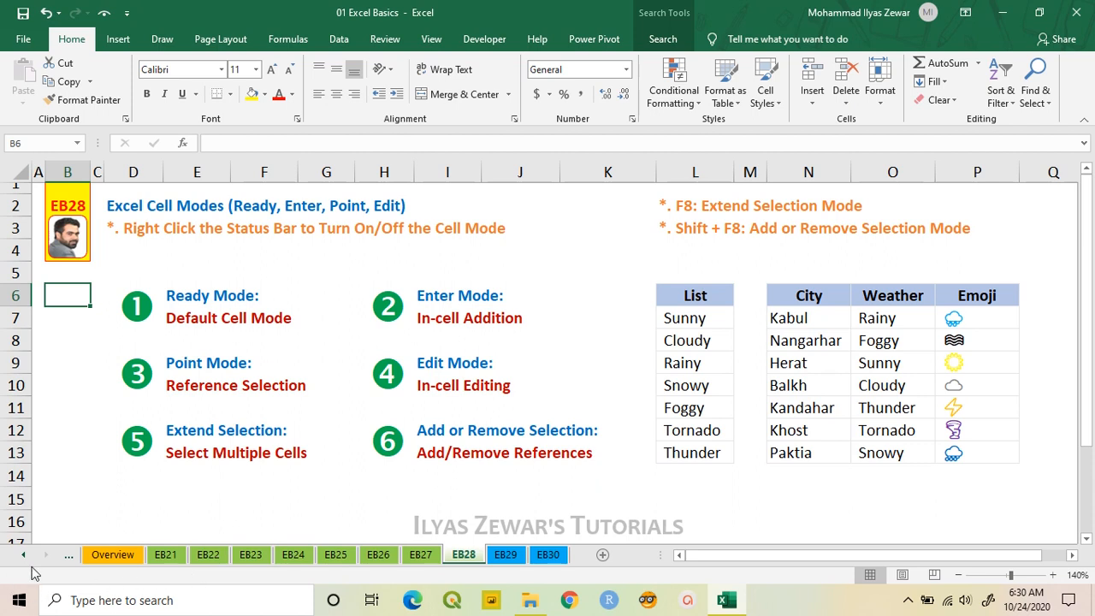
Put the empty cell B6 into Edit mode and leave it without entering anything
{"action": "key", "text": "F2"}
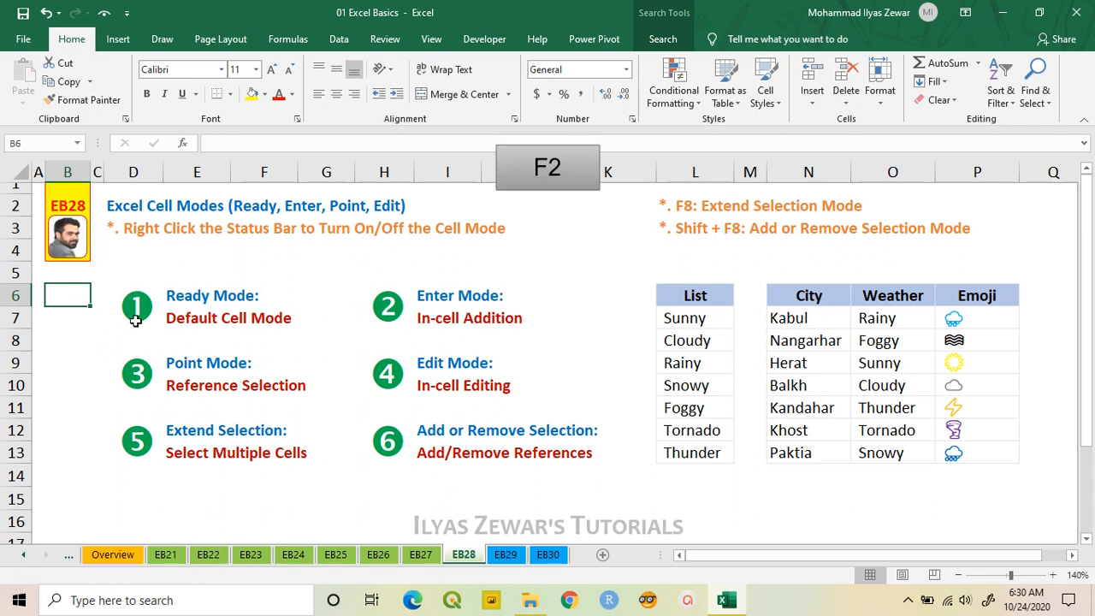
{"action": "key", "text": "F2"}
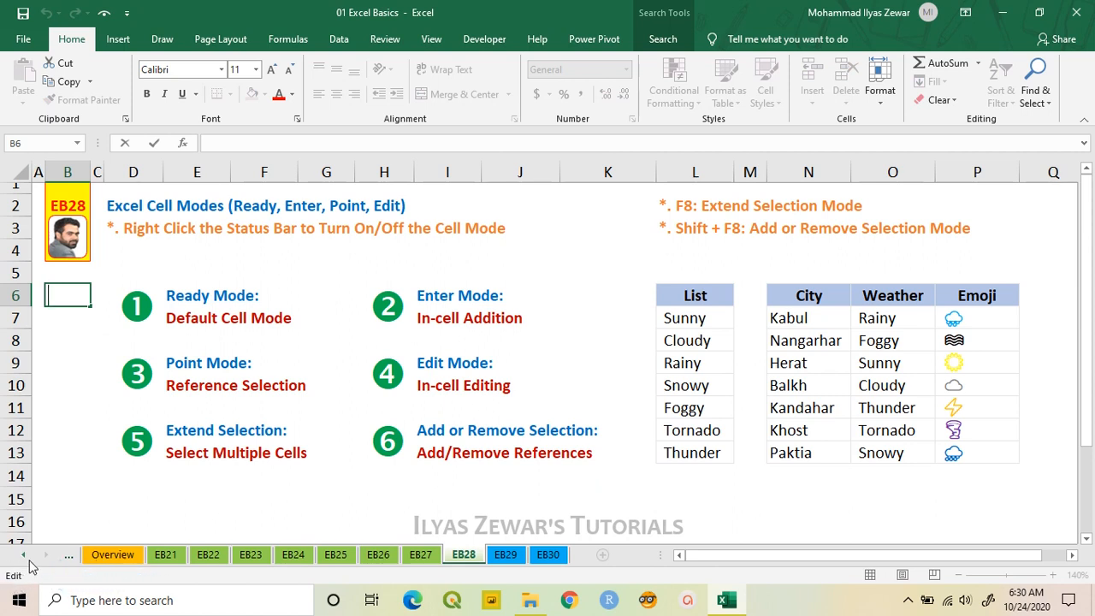
{"action": "key", "text": "Escape"}
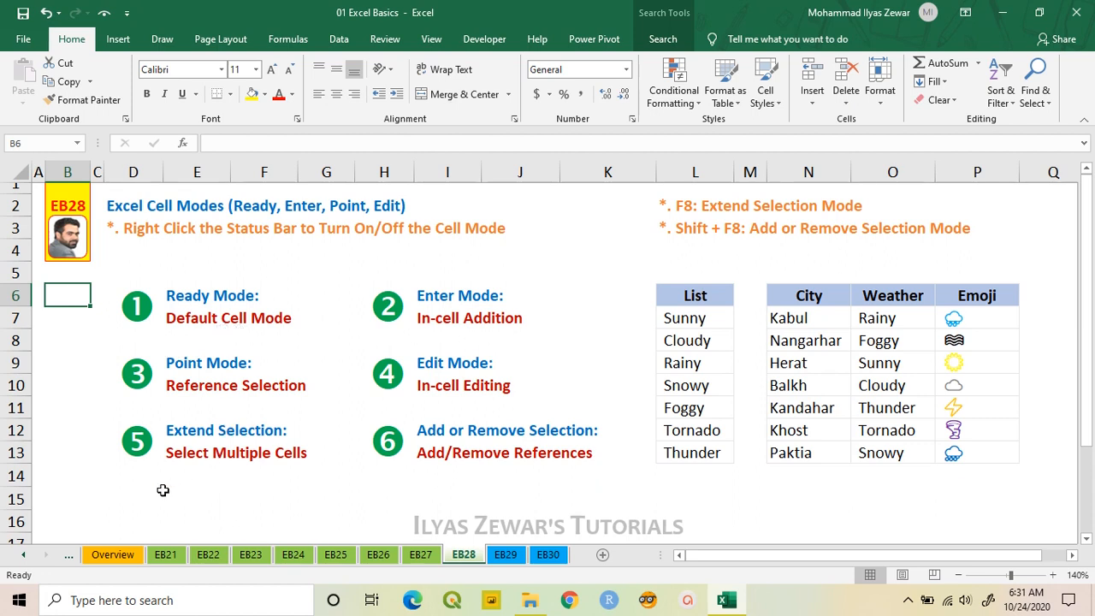
{"action": "left_click", "coordinate": [133, 499]}
{"action": "left_click", "coordinate": [228, 497]}
{"action": "left_click", "coordinate": [345, 498]}
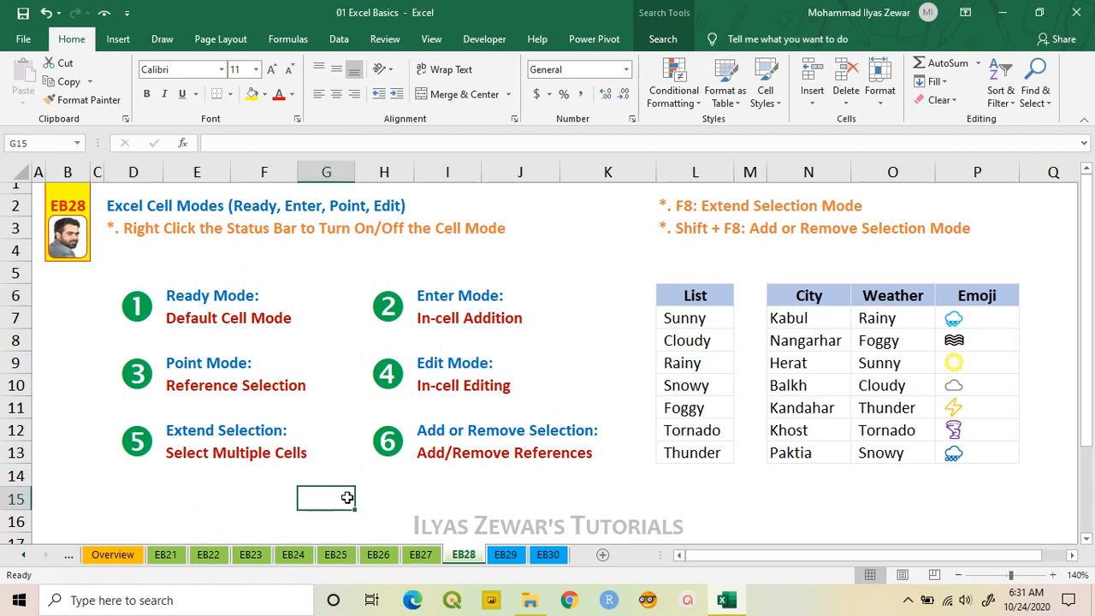
{"action": "left_click", "coordinate": [484, 39]}
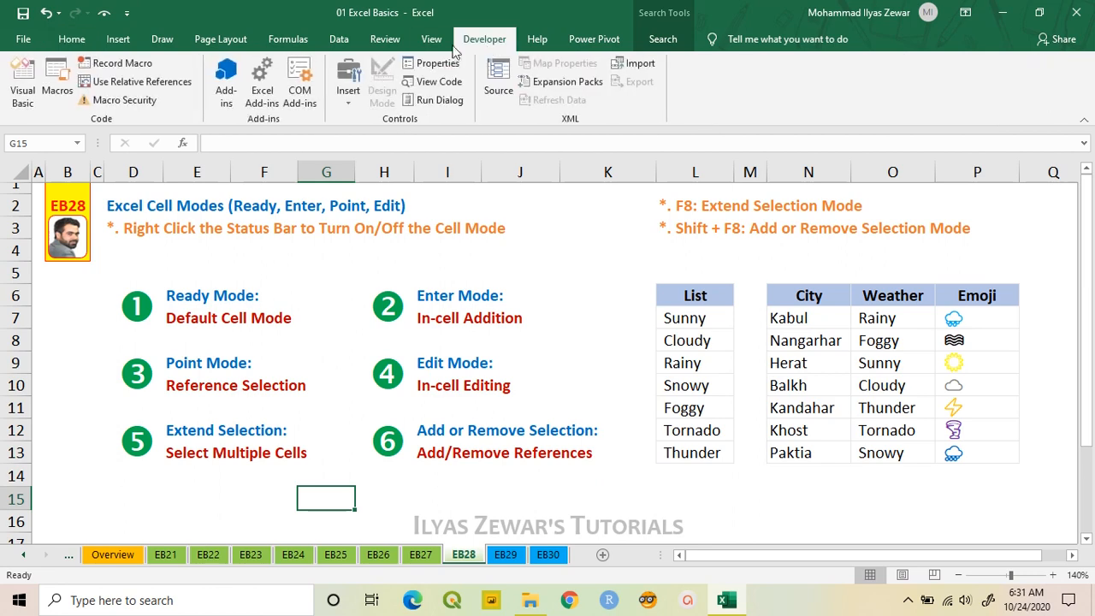
{"action": "left_click", "coordinate": [432, 40]}
{"action": "left_click", "coordinate": [340, 40]}
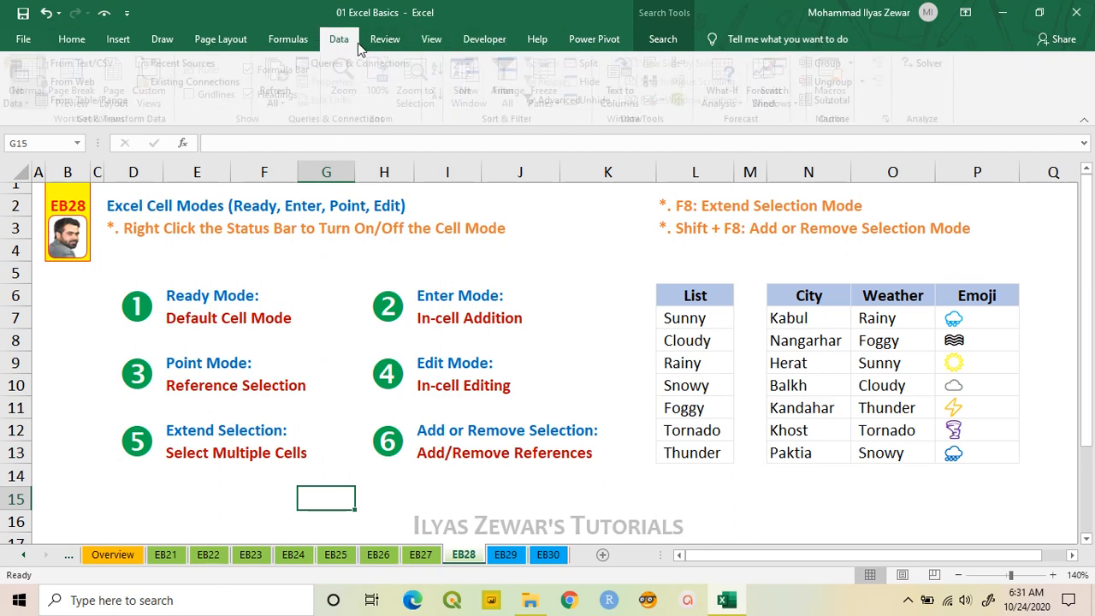
{"action": "left_click", "coordinate": [71, 39]}
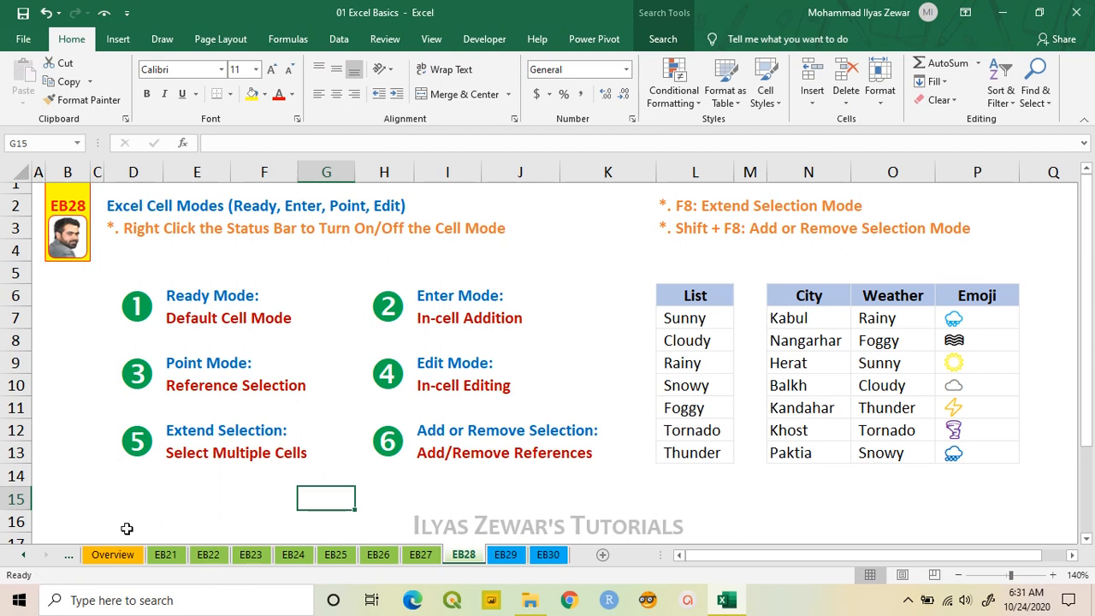
Turn on the Cell Mode indicator in the status bar
{"action": "left_click", "coordinate": [165, 498]}
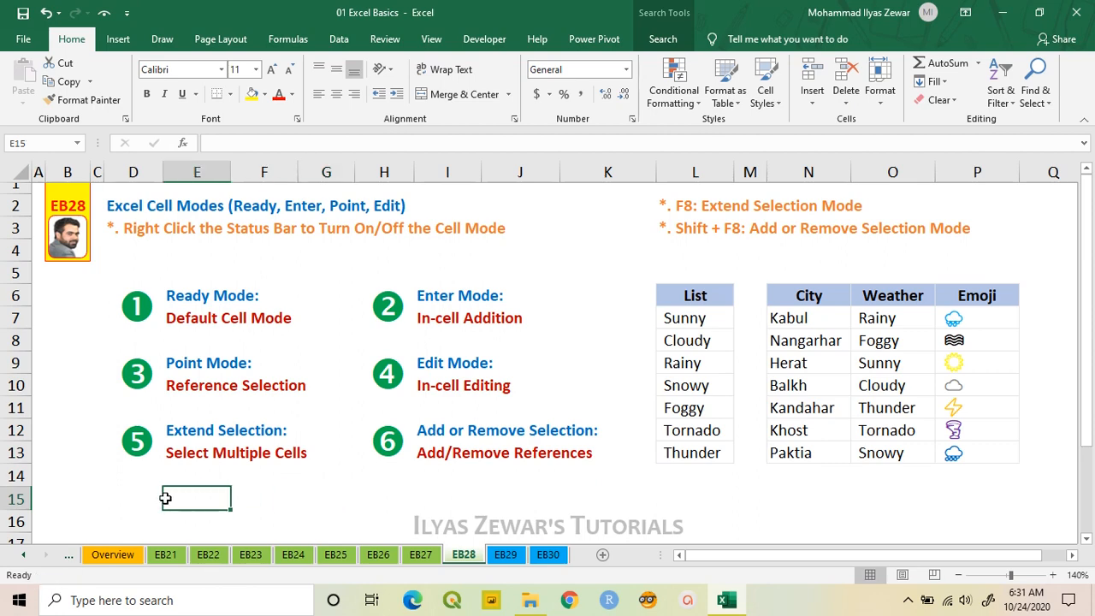
{"action": "right_click", "coordinate": [169, 584]}
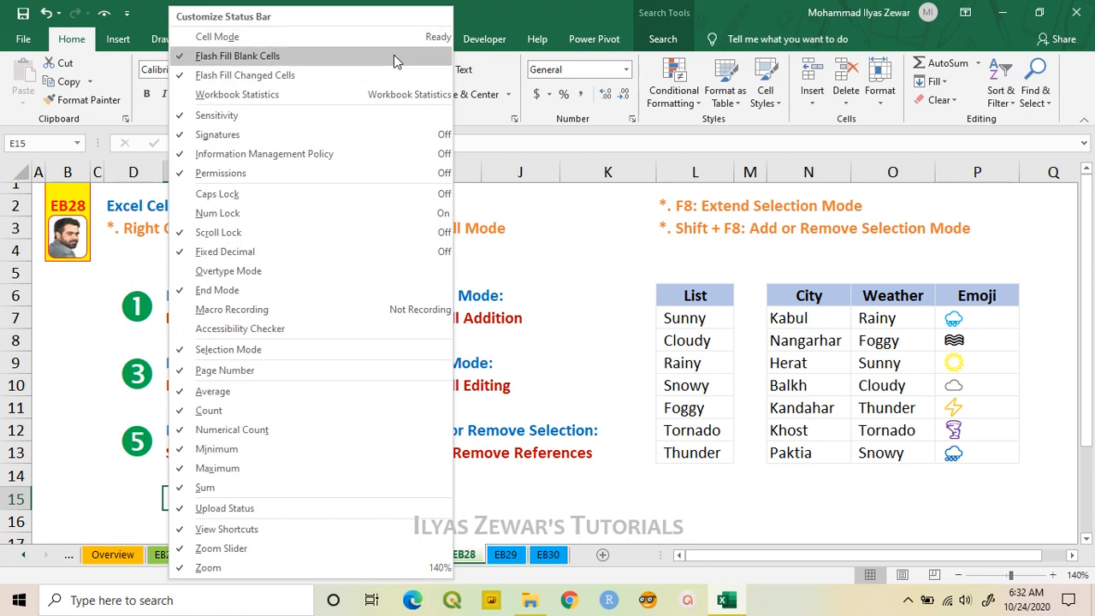
{"action": "left_click", "coordinate": [290, 41]}
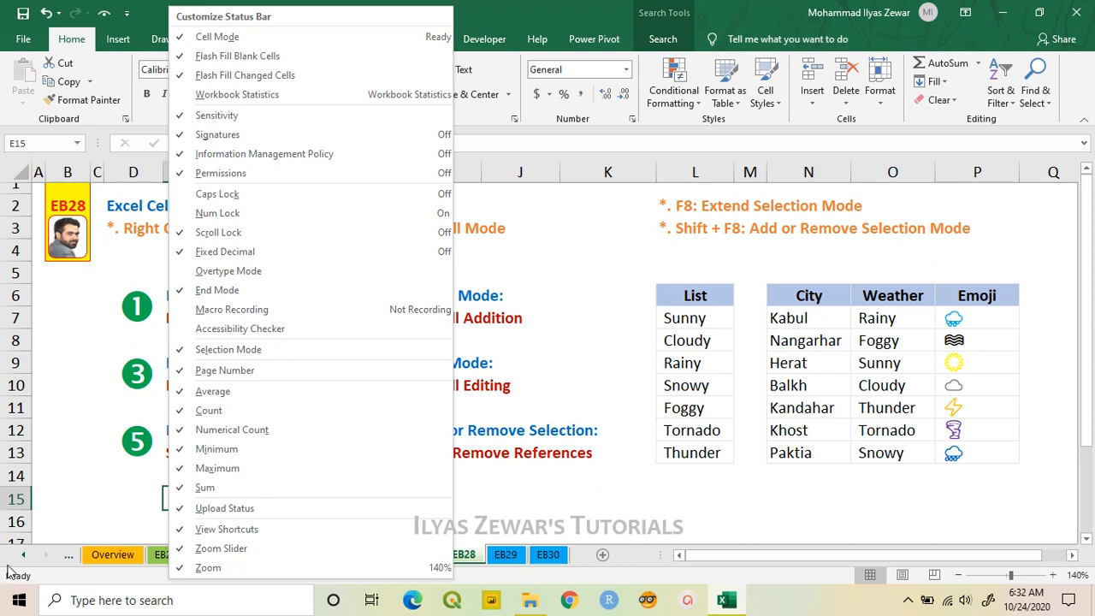
{"action": "left_click", "coordinate": [167, 508]}
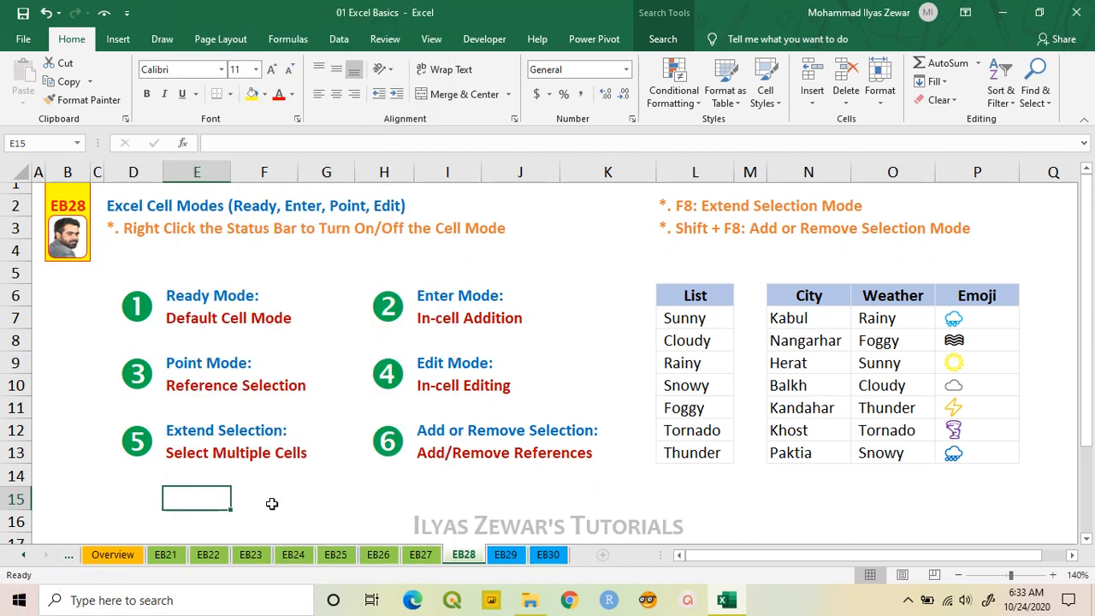
Enter the values 40, 30 and 10 in cells E15, F15 and G15
{"action": "type", "text": "40"}
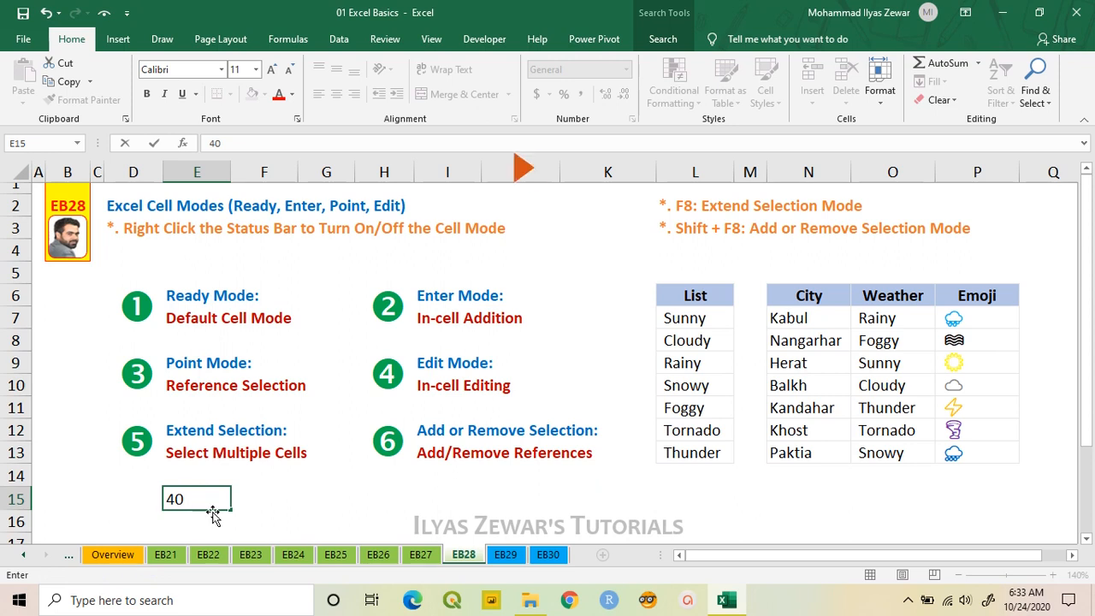
{"action": "key", "text": "Tab"}
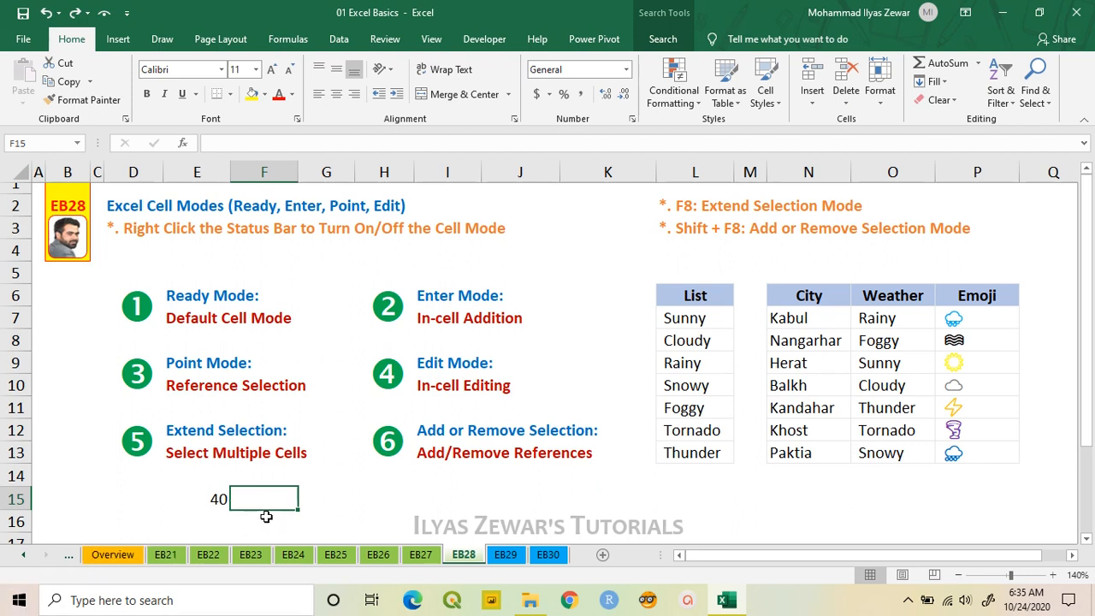
{"action": "type", "text": "30"}
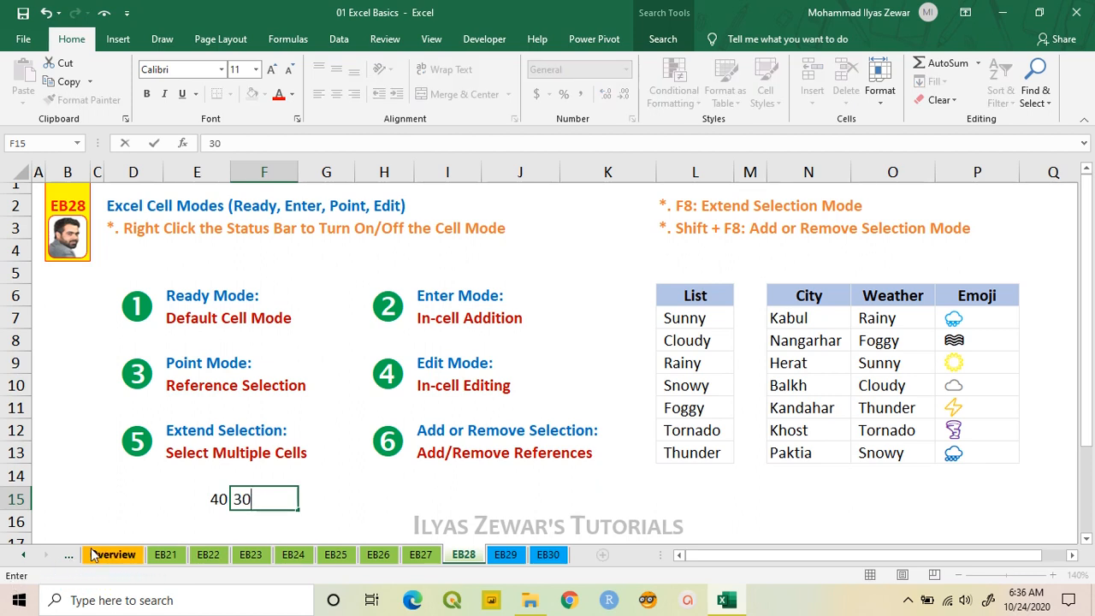
{"action": "key", "text": "Right"}
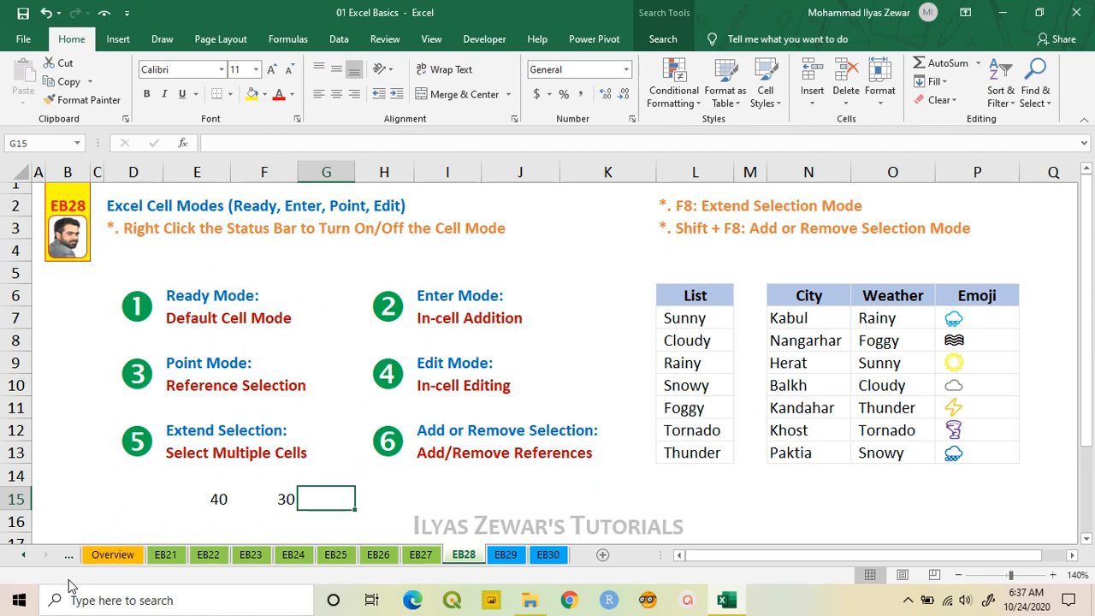
{"action": "type", "text": "10"}
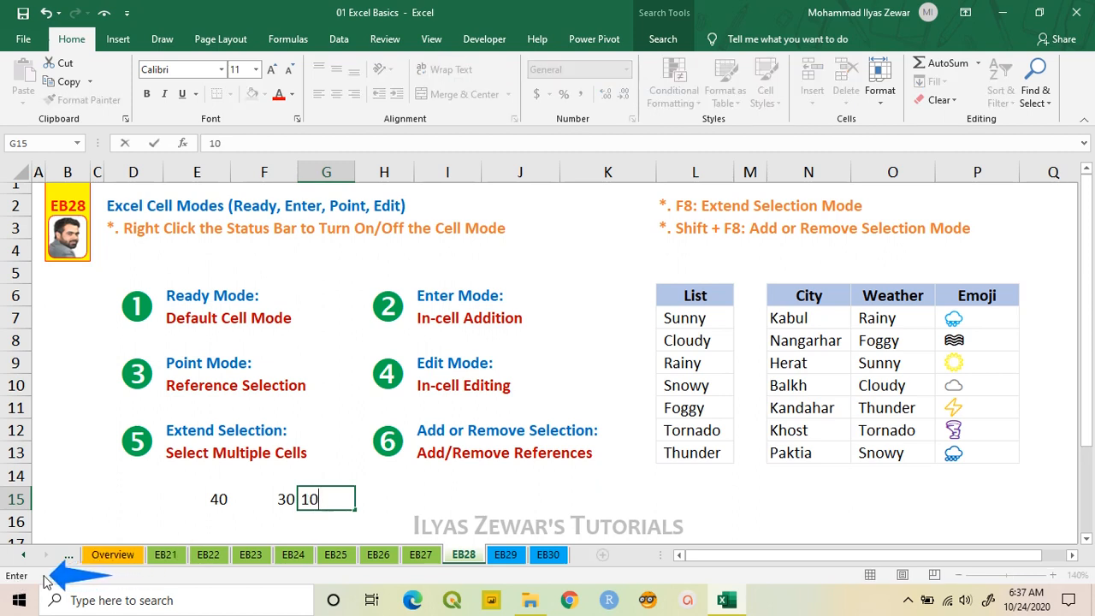
{"action": "left_click", "coordinate": [366, 489]}
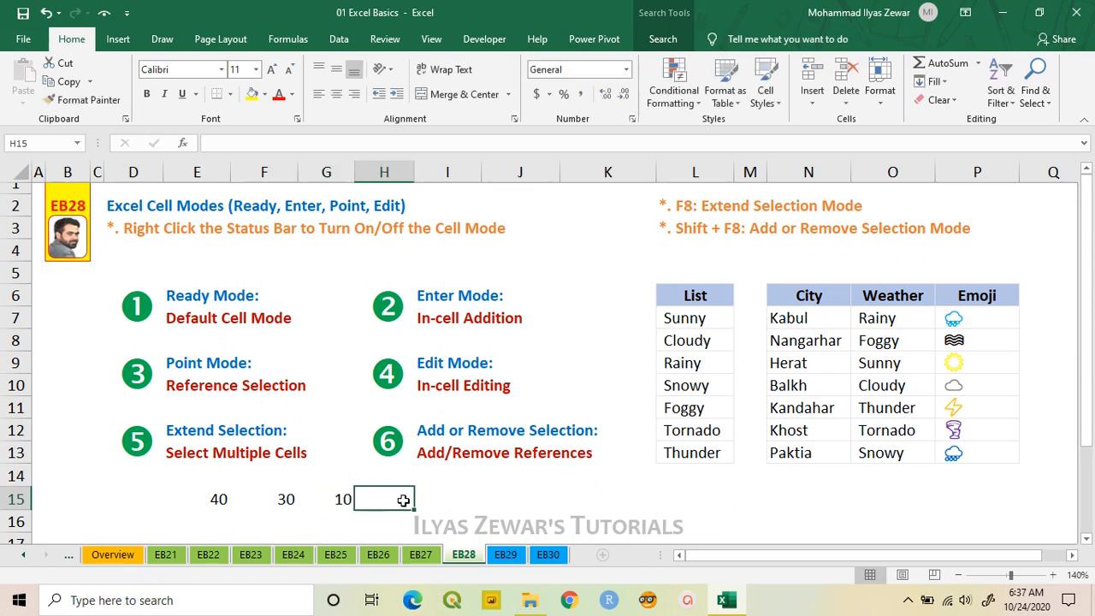
Enter the formula =E15-F15 in cell H15, picking both references by pointing to the cells
{"action": "type", "text": "="}
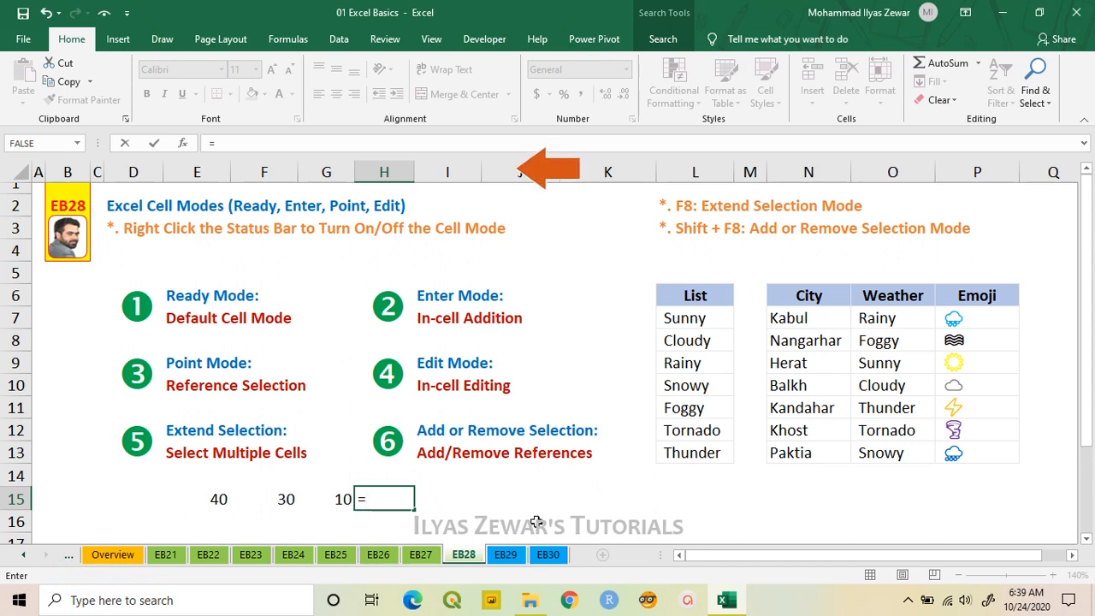
{"action": "key", "text": "Left"}
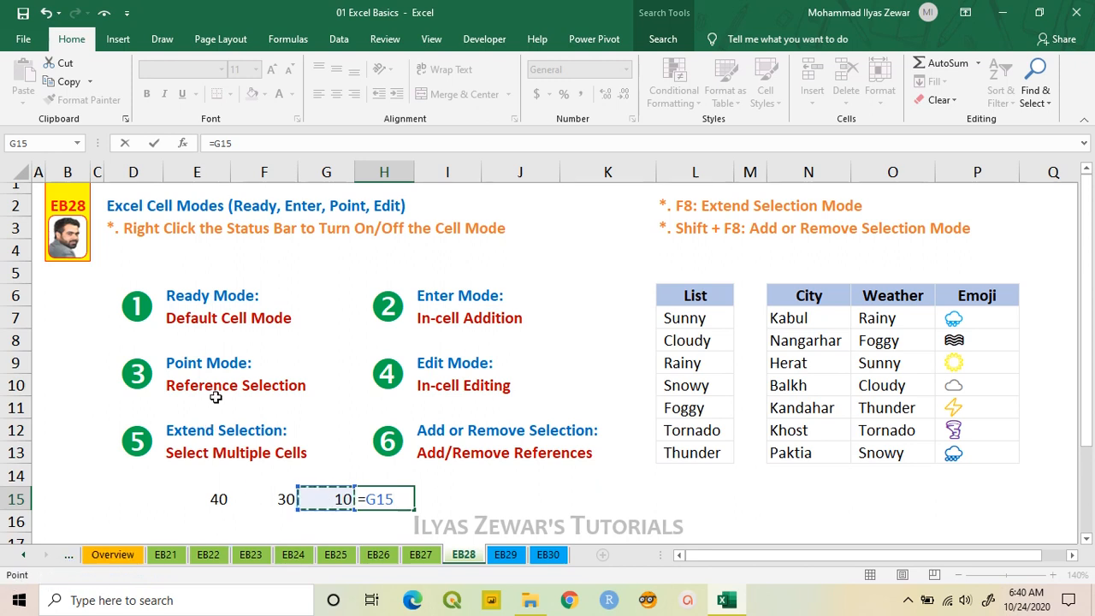
{"action": "key", "text": "Left"}
{"action": "key", "text": "Left"}
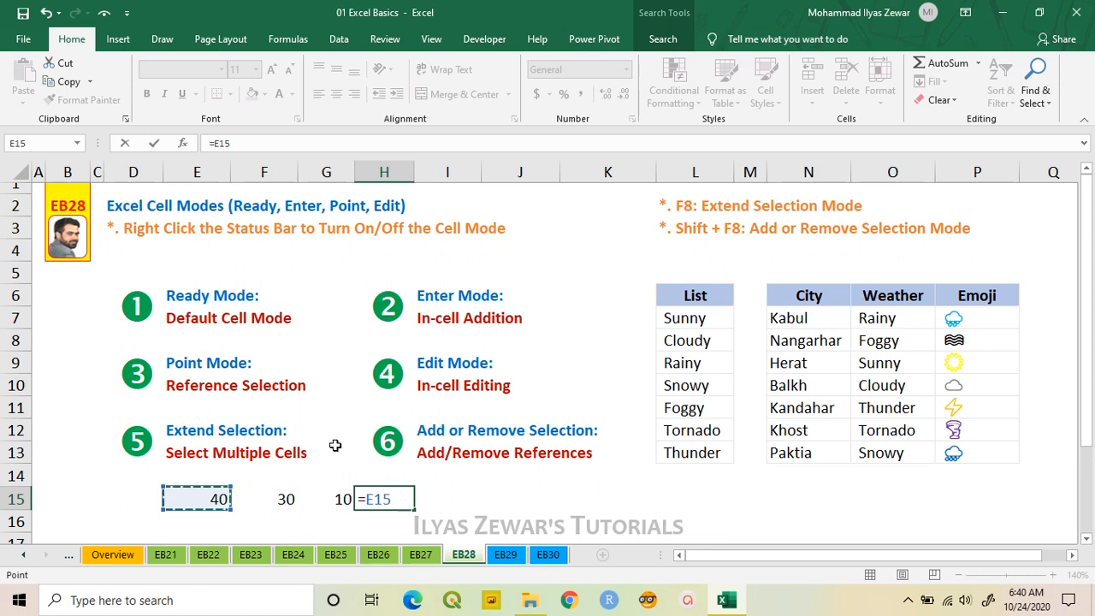
{"action": "type", "text": "-"}
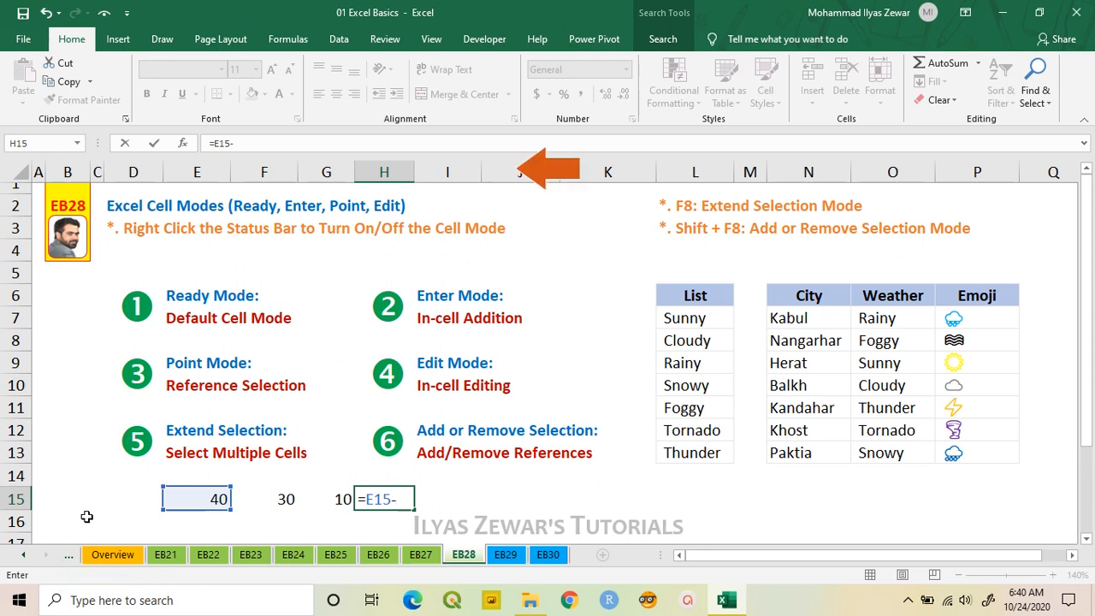
{"action": "key", "text": "Left"}
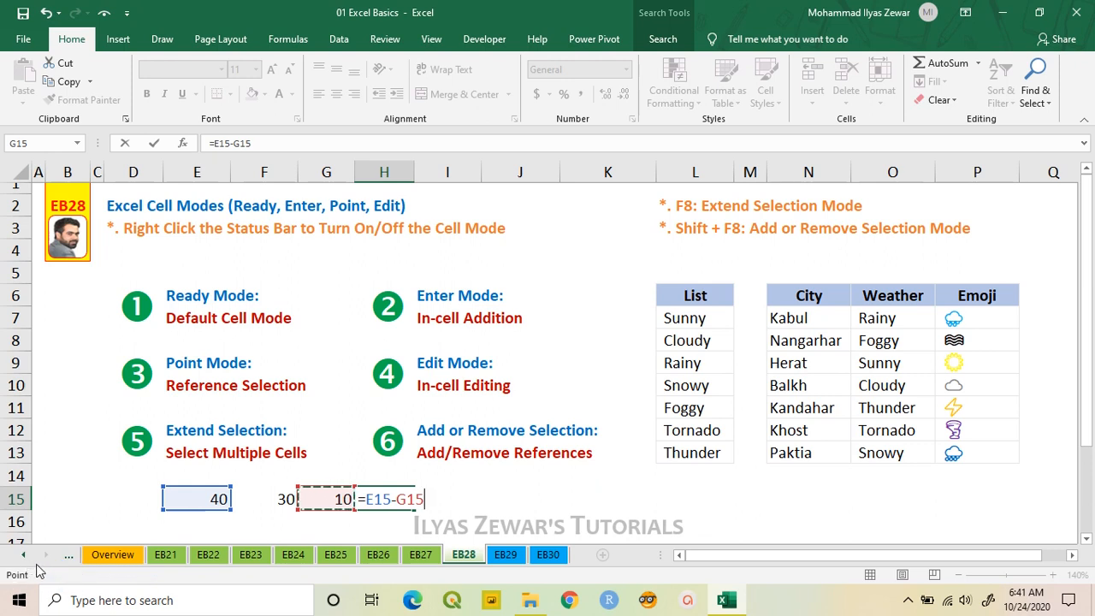
{"action": "key", "text": "Left"}
{"action": "key", "text": "Return"}
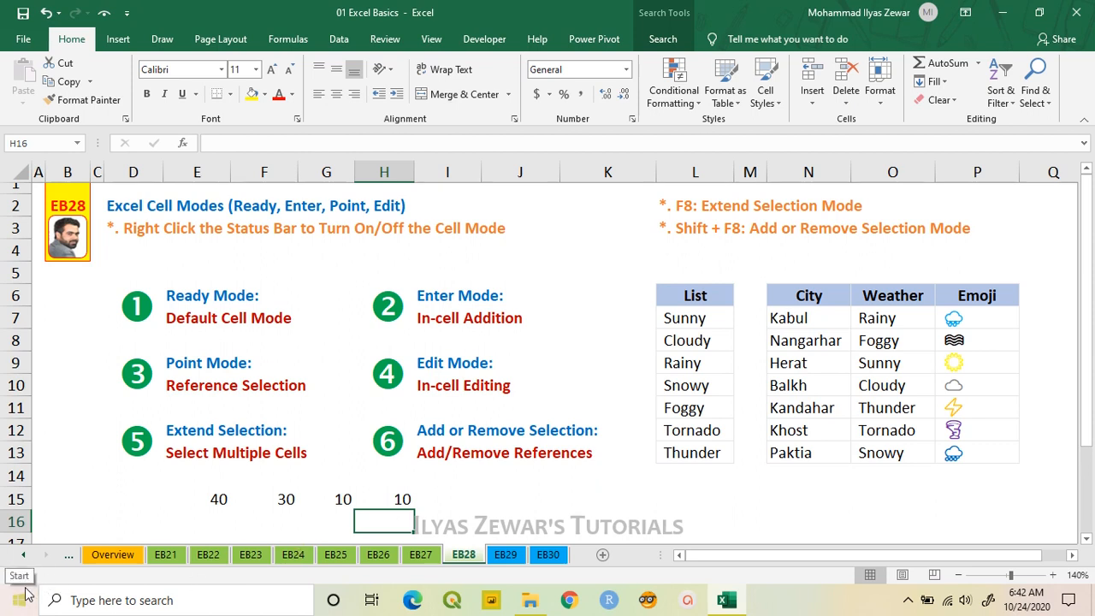
Extend the formula in H15 to =E15-F15+G15, switching out of Edit mode to point to G15
{"action": "left_click", "coordinate": [403, 500]}
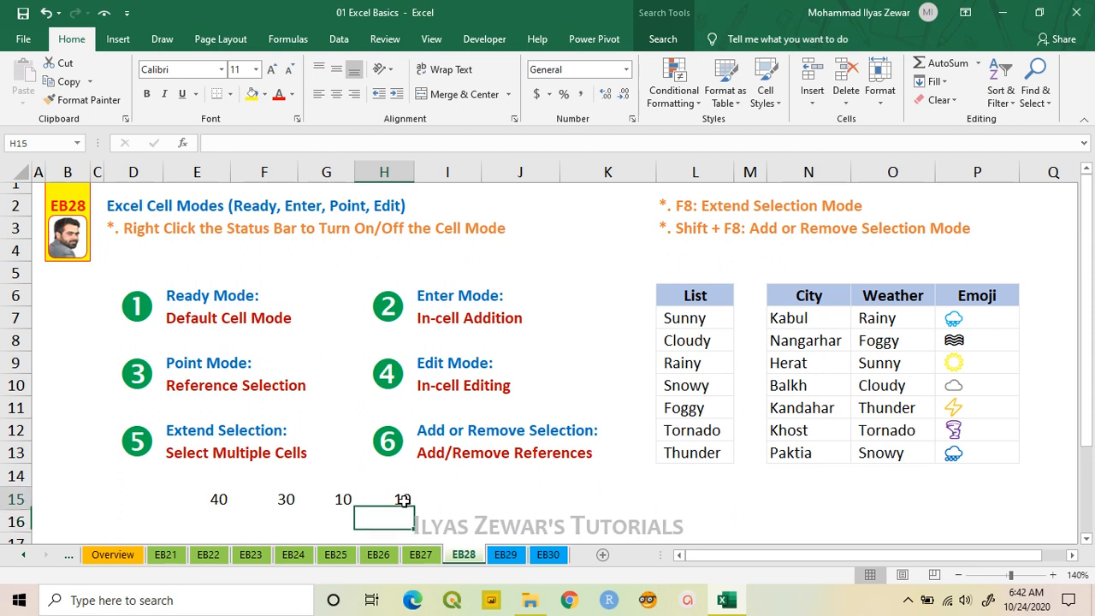
{"action": "key", "text": "F2"}
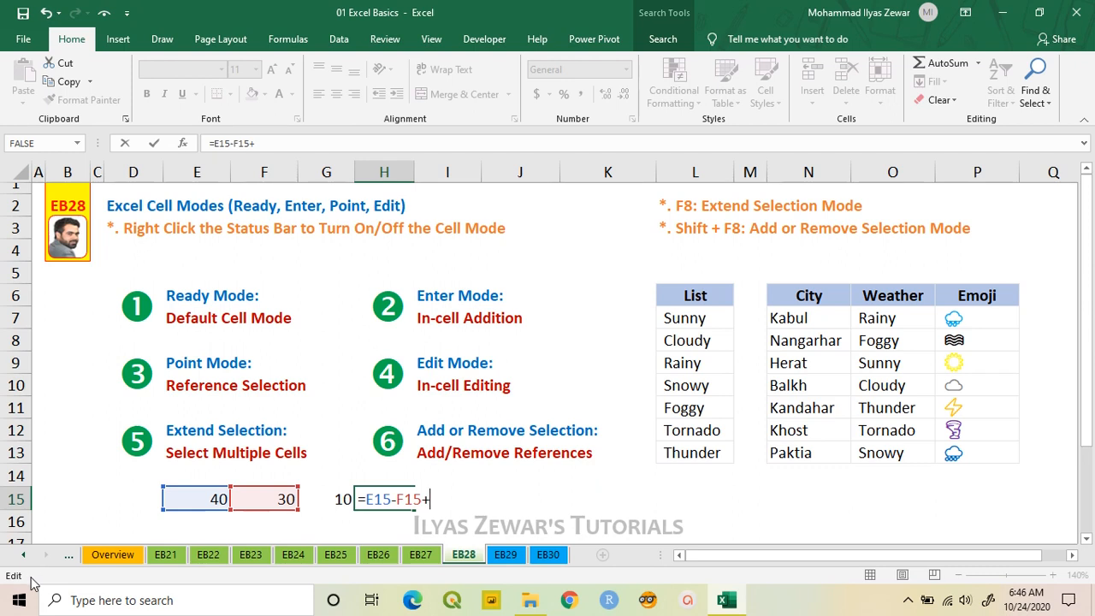
{"action": "key", "text": "F2"}
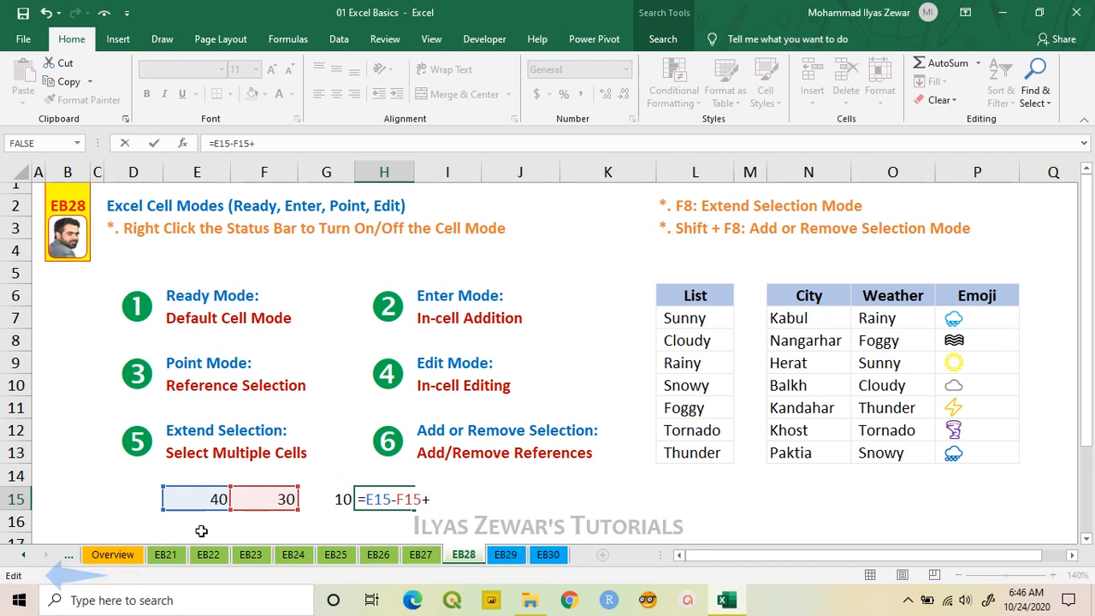
{"action": "key", "text": "F2"}
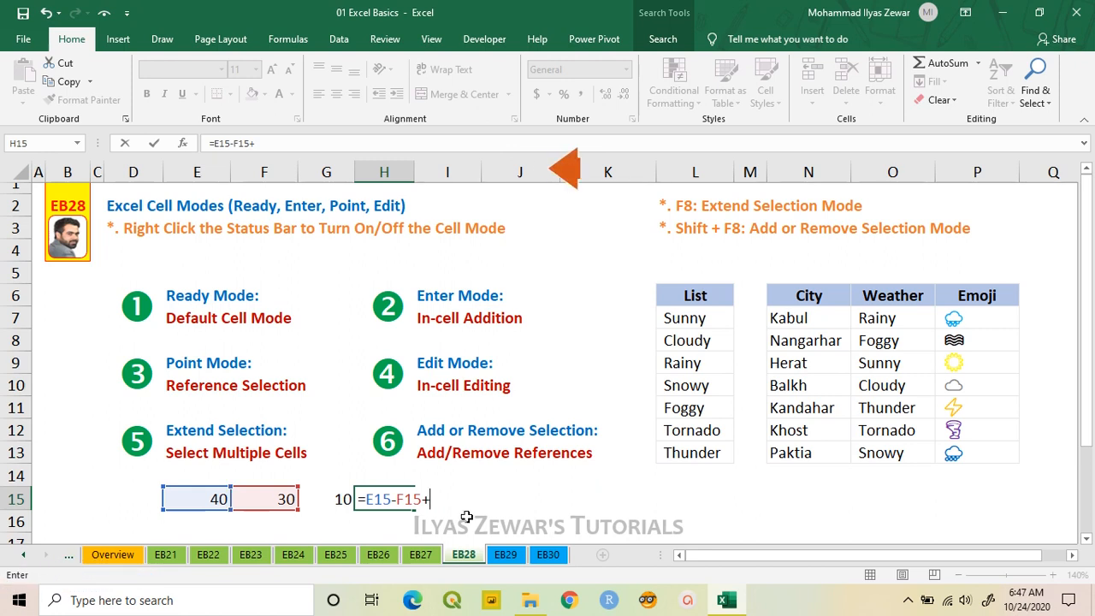
{"action": "key", "text": "Left"}
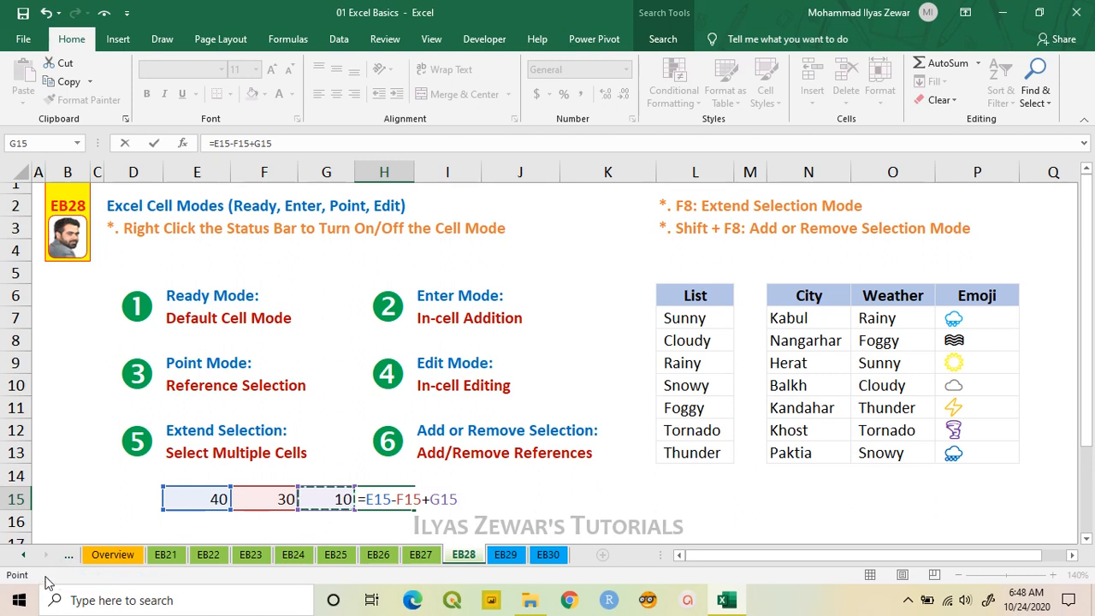
{"action": "key", "text": "Return"}
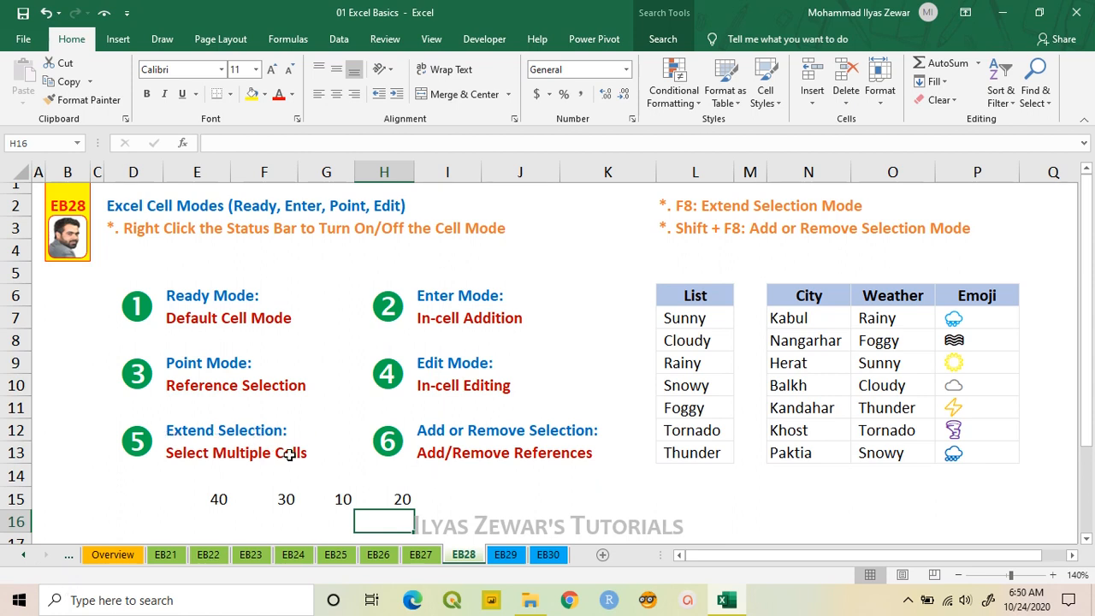
Start a SUM formula in cell J15 and point to E15 as its first reference
{"action": "left_click", "coordinate": [500, 499]}
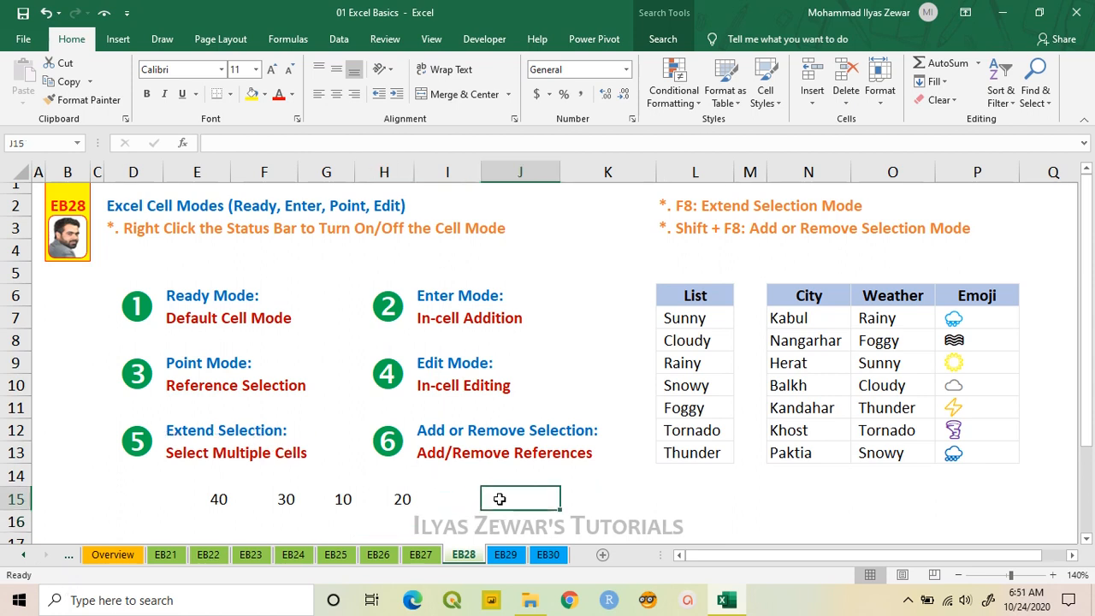
{"action": "type", "text": "=sum"}
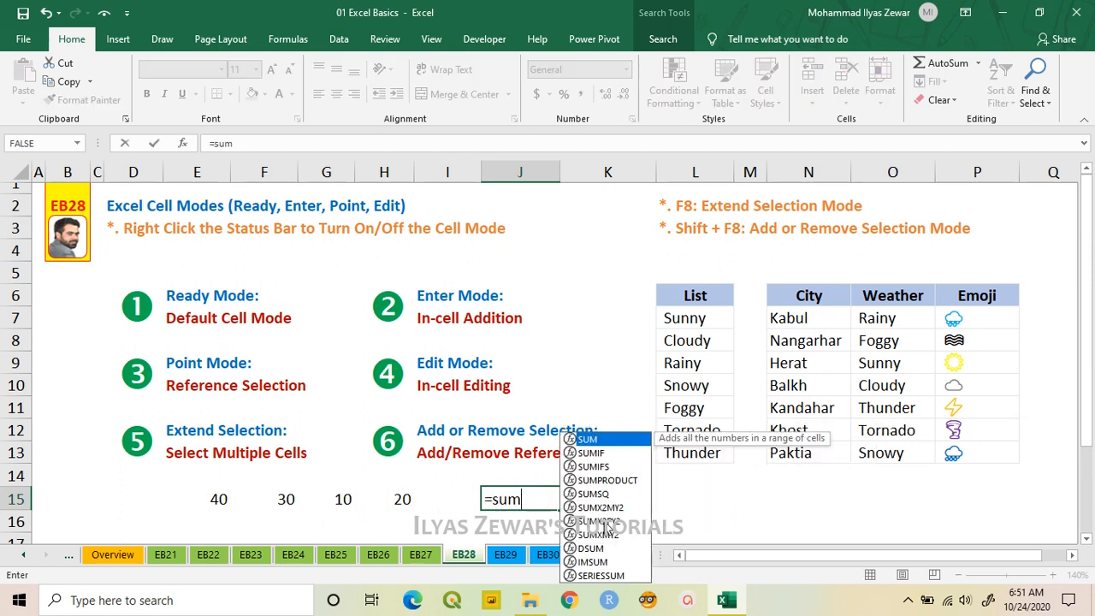
{"action": "key", "text": "Tab"}
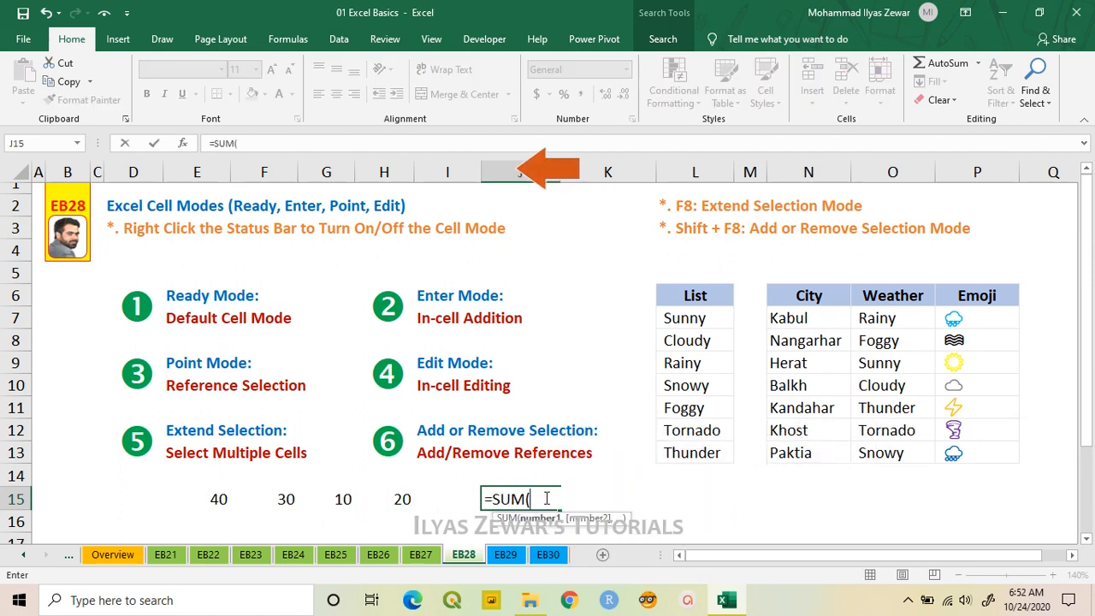
{"action": "key", "text": "Left"}
{"action": "key", "text": "Left"}
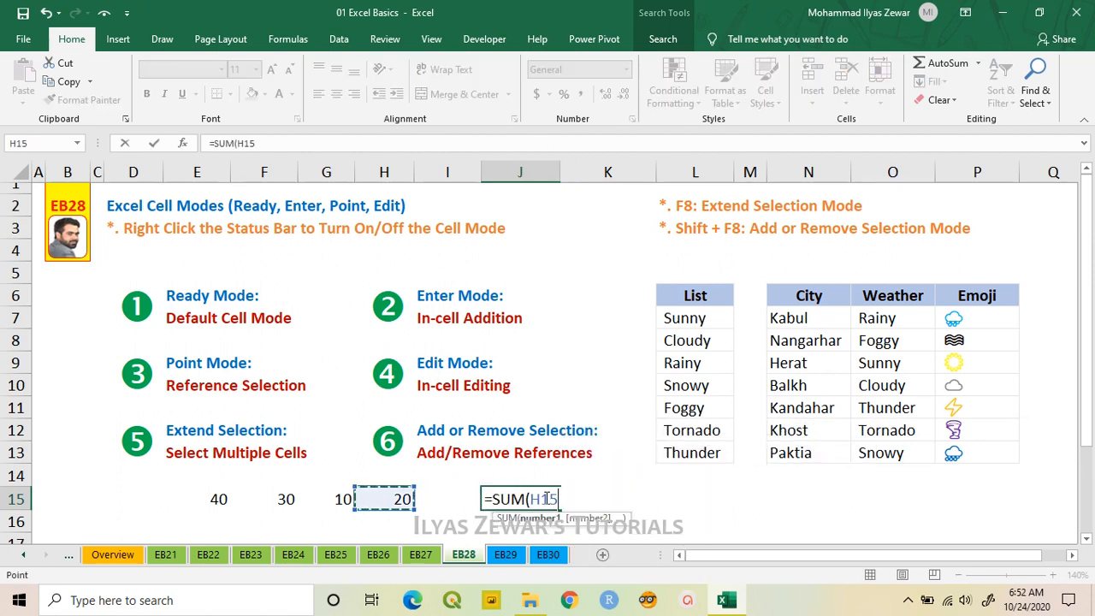
{"action": "key", "text": "Left"}
{"action": "key", "text": "Left"}
{"action": "key", "text": "Left"}
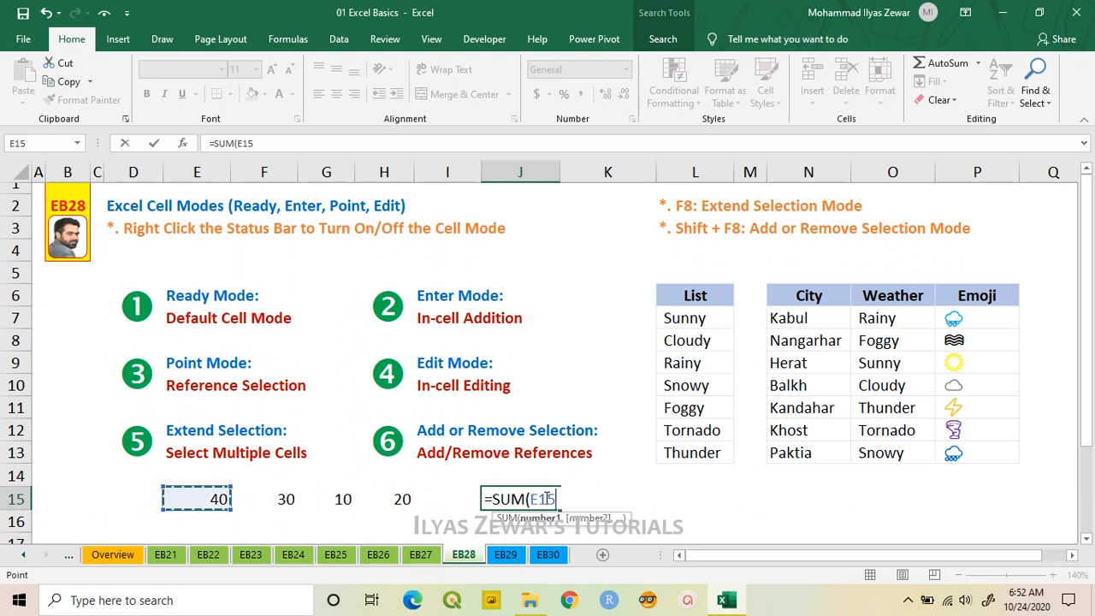
Move the pointed reference in the J15 formula through E16, D15 and D14, and return it to E15
{"action": "key", "text": "Down"}
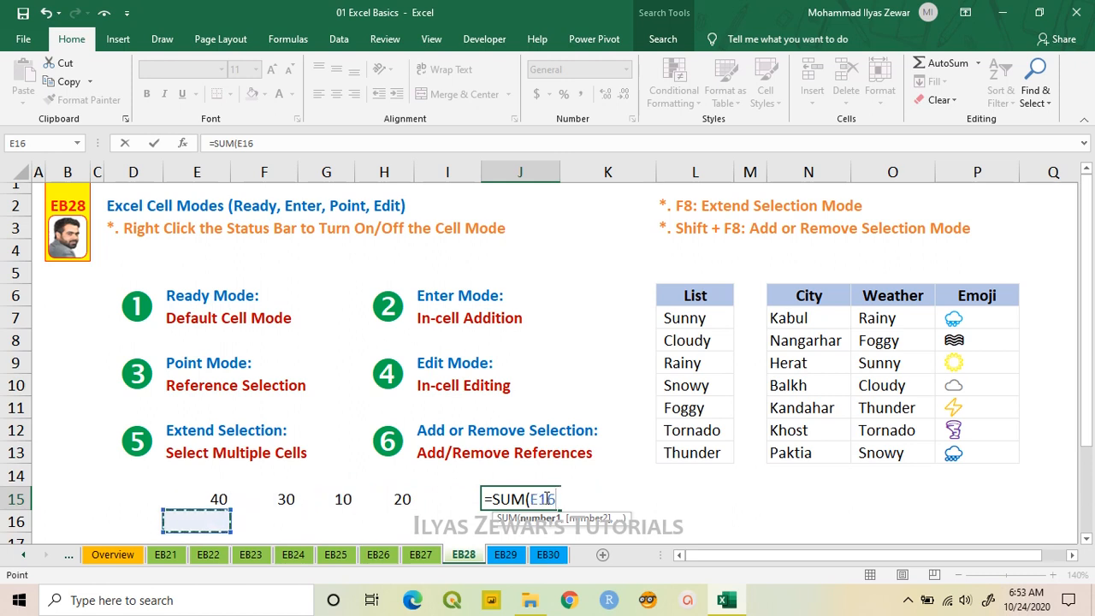
{"action": "key", "text": "Left"}
{"action": "key", "text": "Up"}
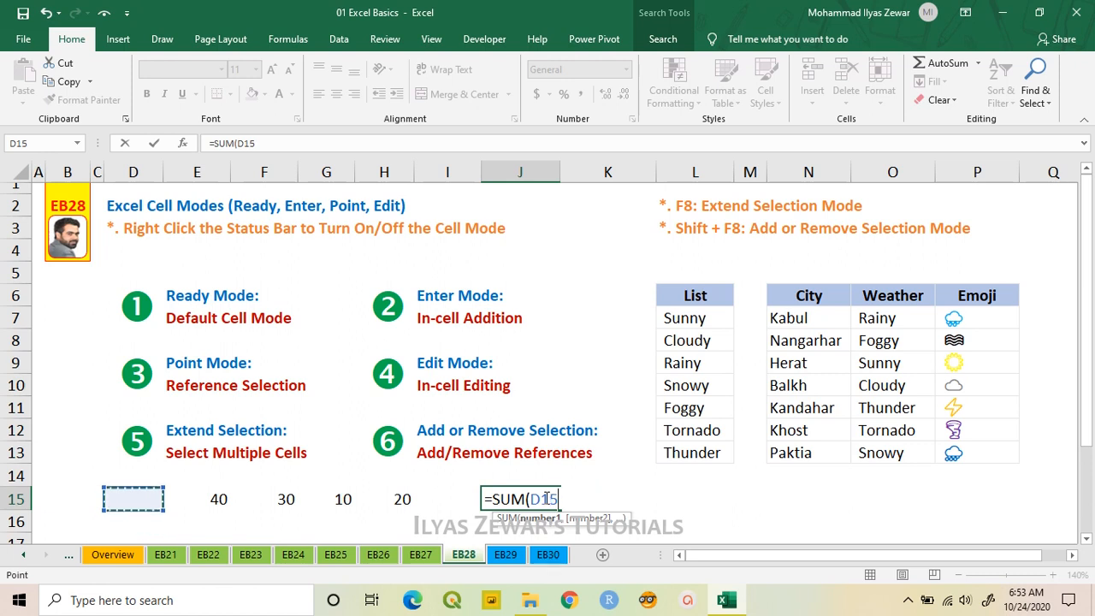
{"action": "key", "text": "Up"}
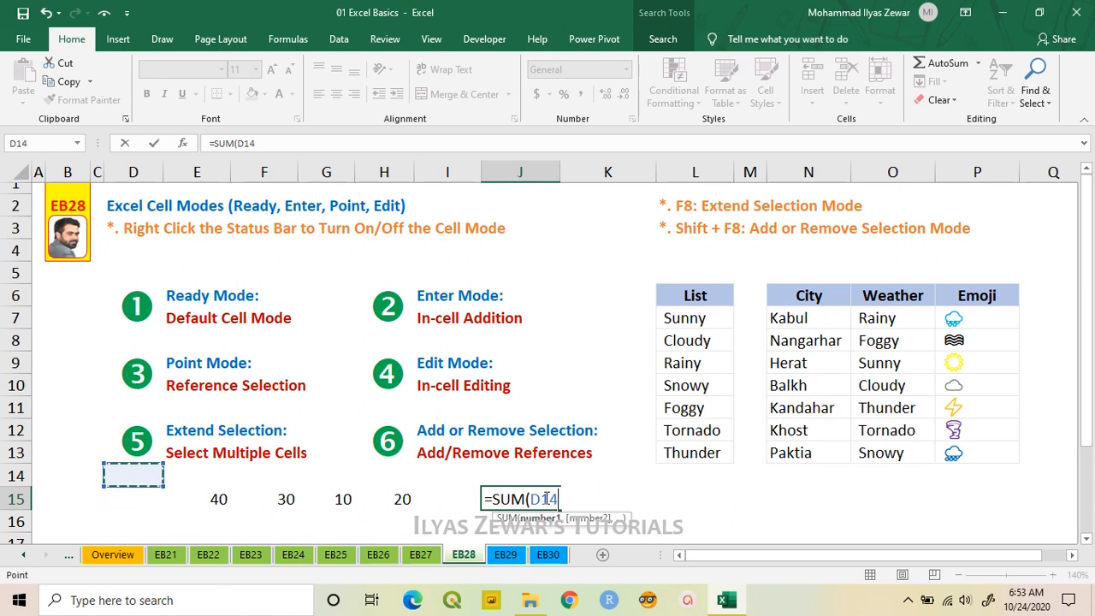
{"action": "key", "text": "Right"}
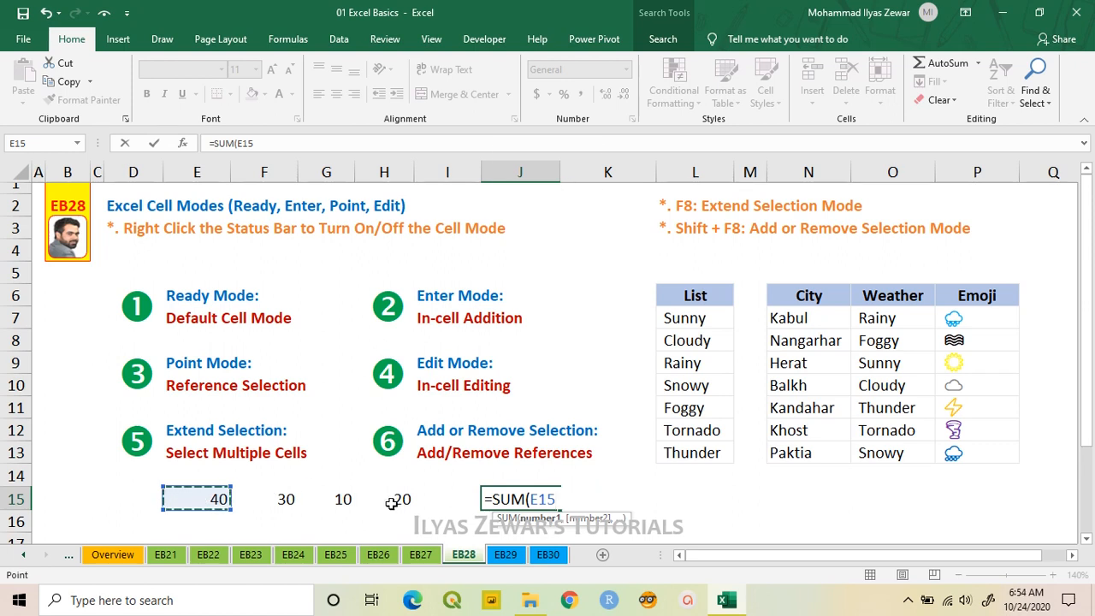
Extend the reference through H15 with Extend Selection mode and complete the formula =SUM(E15:H15) in J15
{"action": "key", "text": "F8"}
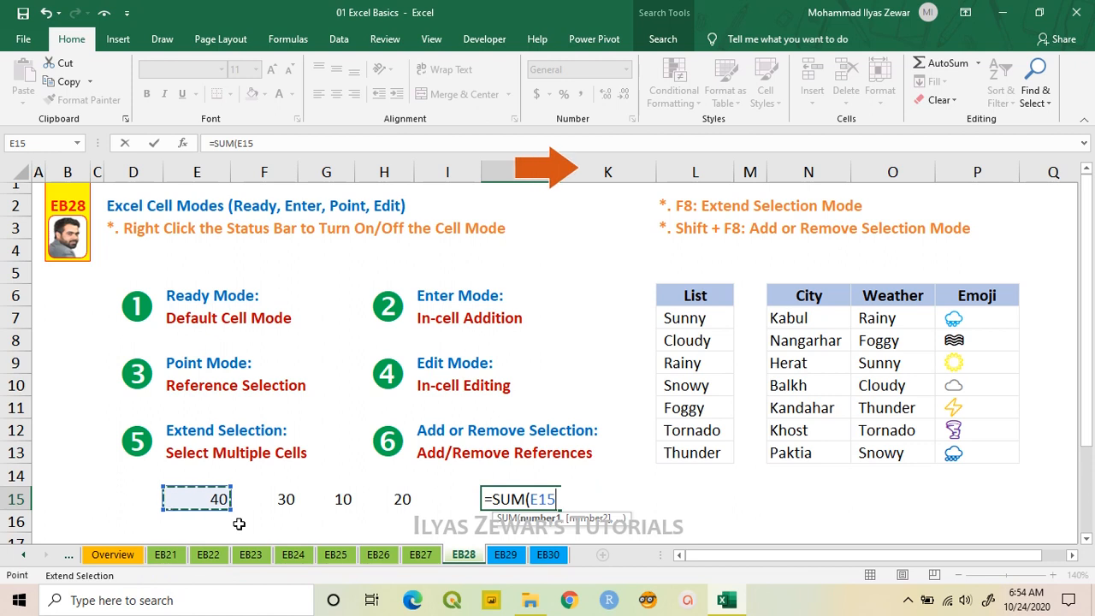
{"action": "key", "text": "Right"}
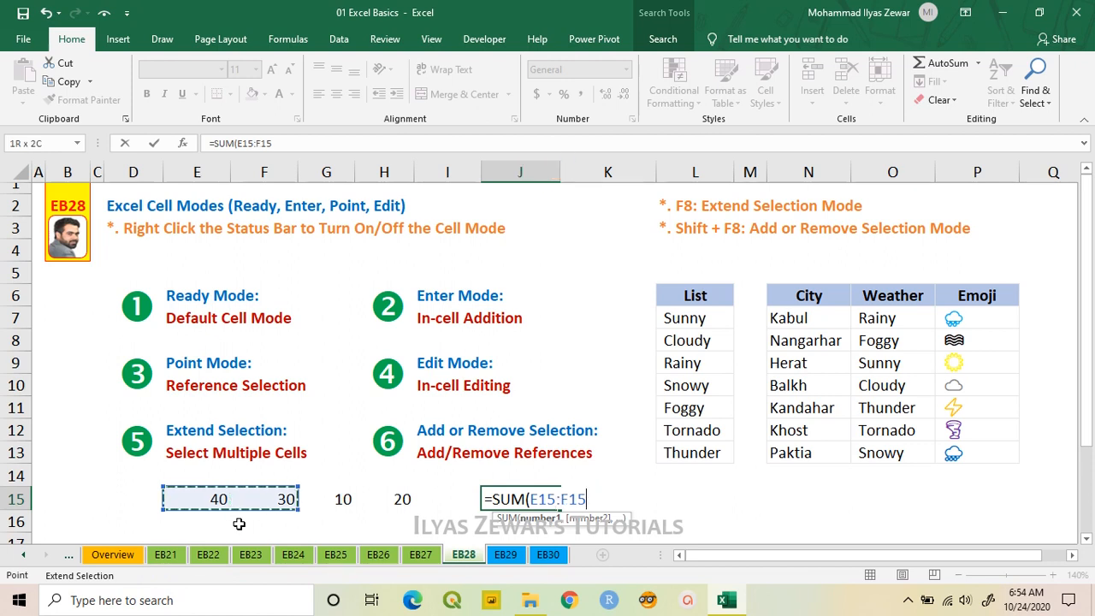
{"action": "key", "text": "Right"}
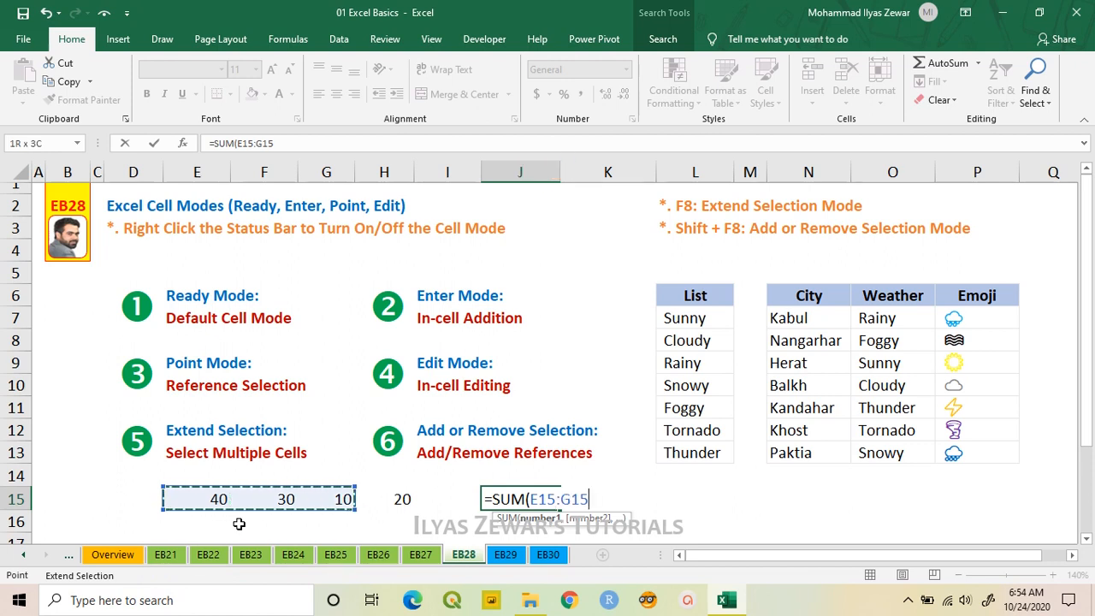
{"action": "key", "text": "Right"}
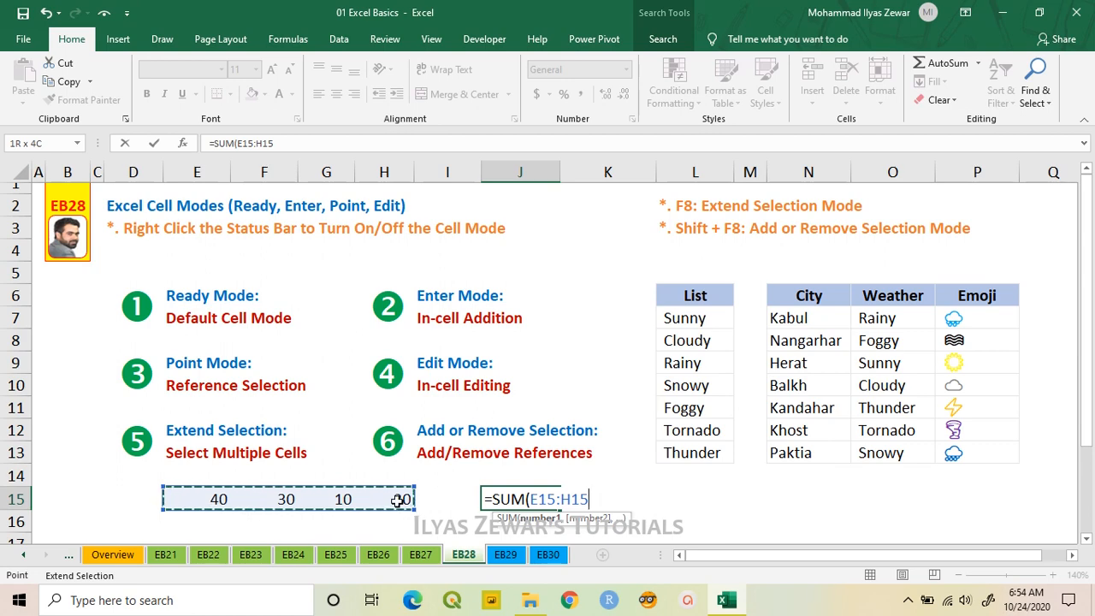
{"action": "key", "text": "F2"}
{"action": "type", "text": ")"}
{"action": "key", "text": "Return"}
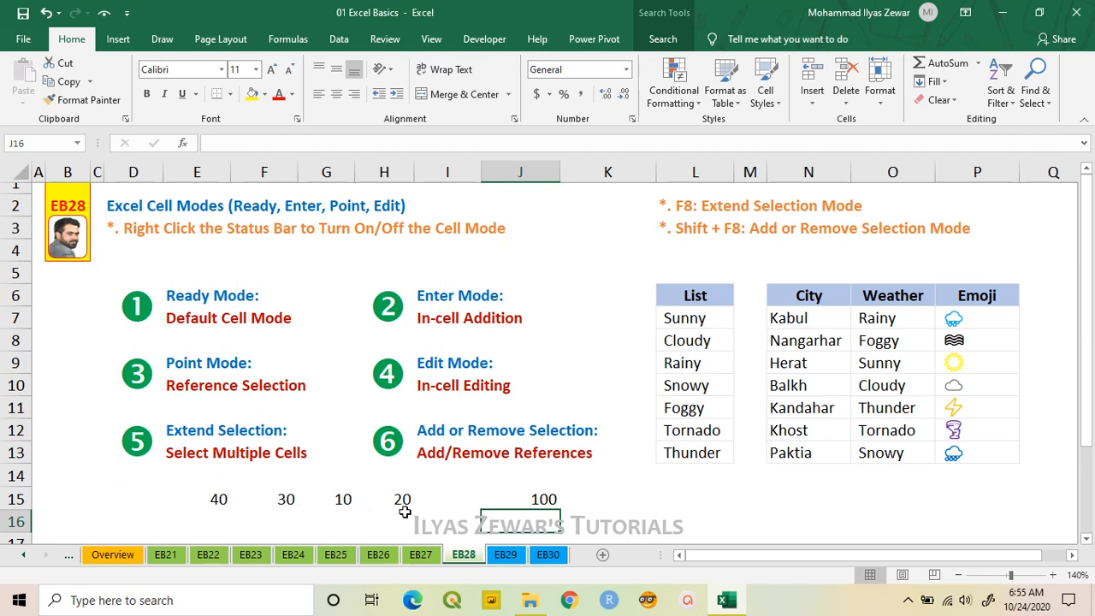
Start a SUM formula in cell K15 and point to H15 as its first reference
{"action": "left_click", "coordinate": [603, 503]}
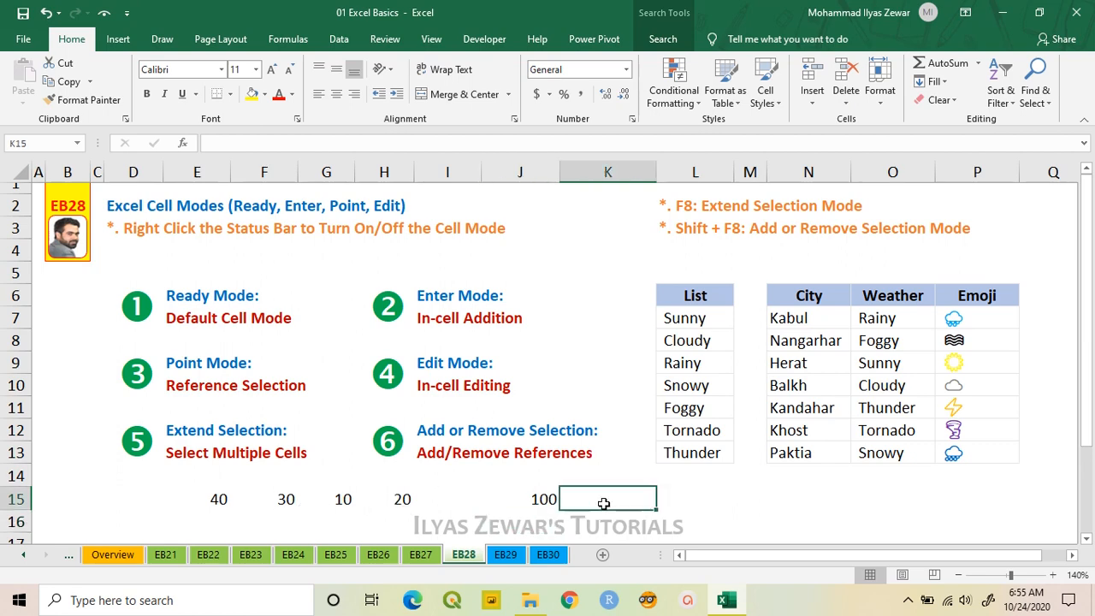
{"action": "type", "text": "=sum"}
{"action": "key", "text": "Tab"}
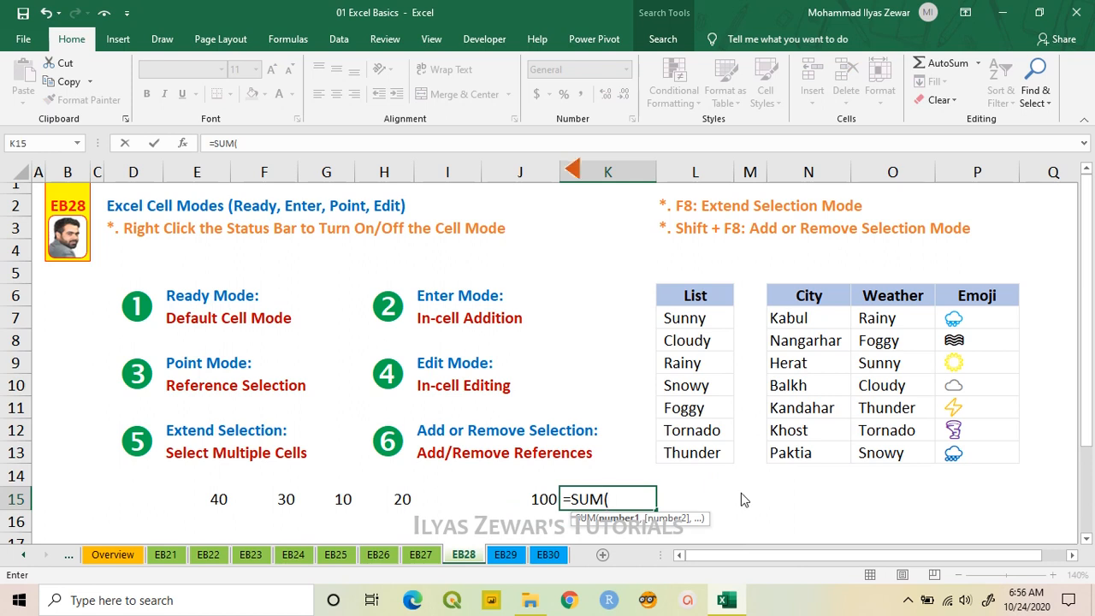
{"action": "key", "text": "Left"}
{"action": "key", "text": "Left"}
{"action": "key", "text": "Left"}
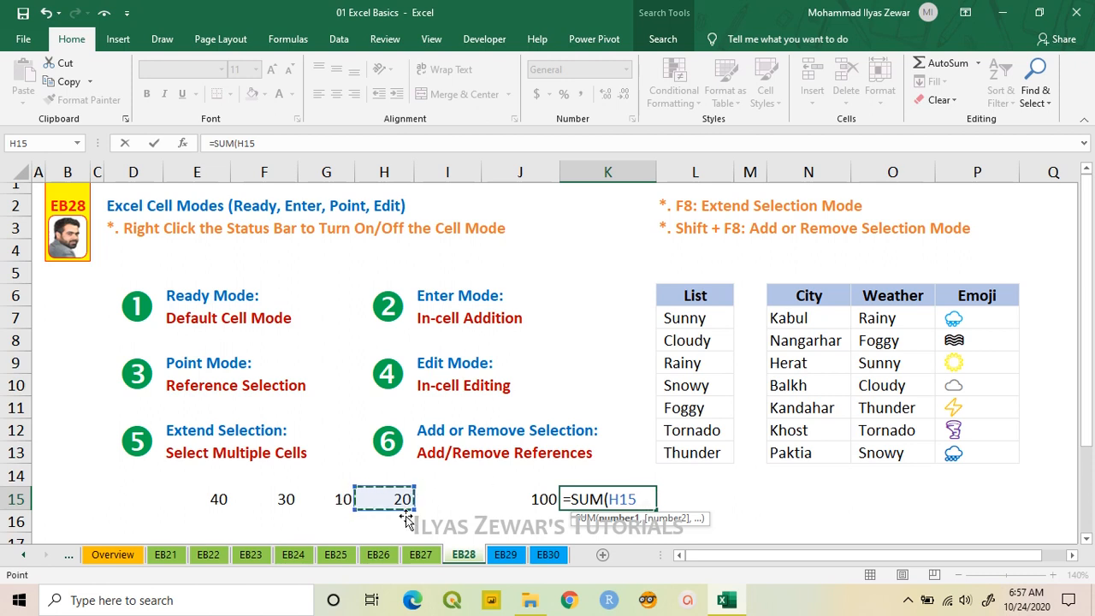
Add G15 and F15 as separate references in the K15 formula using Add or Remove Selection mode
{"action": "key", "text": "shift+F8"}
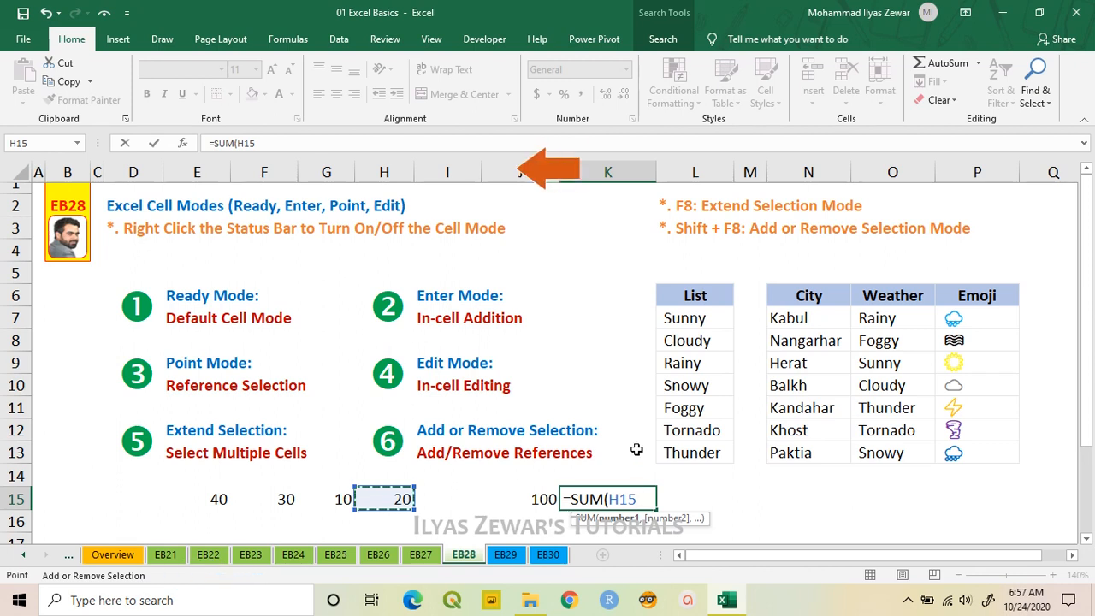
{"action": "key", "text": "Left"}
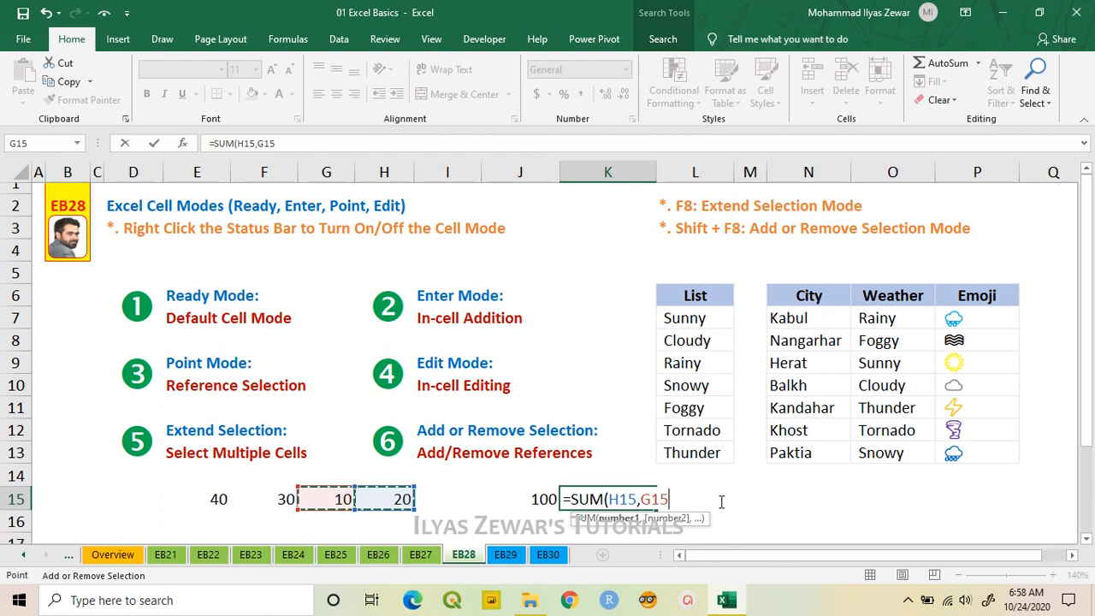
{"action": "key", "text": "Left"}
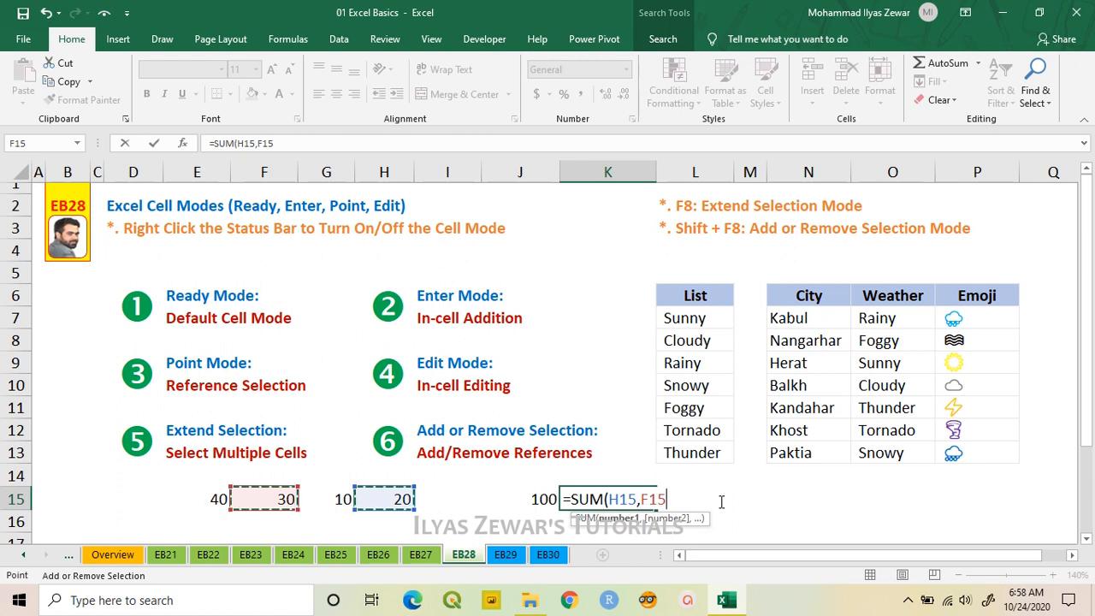
{"action": "key", "text": "Right"}
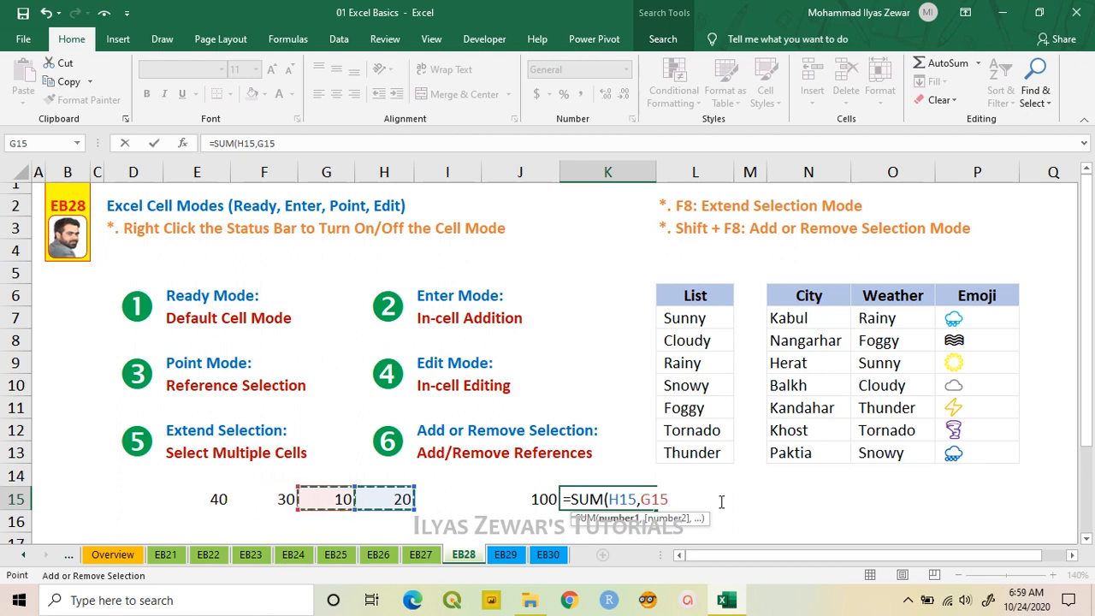
{"action": "key", "text": "shift+F8"}
{"action": "key", "text": "shift+F8"}
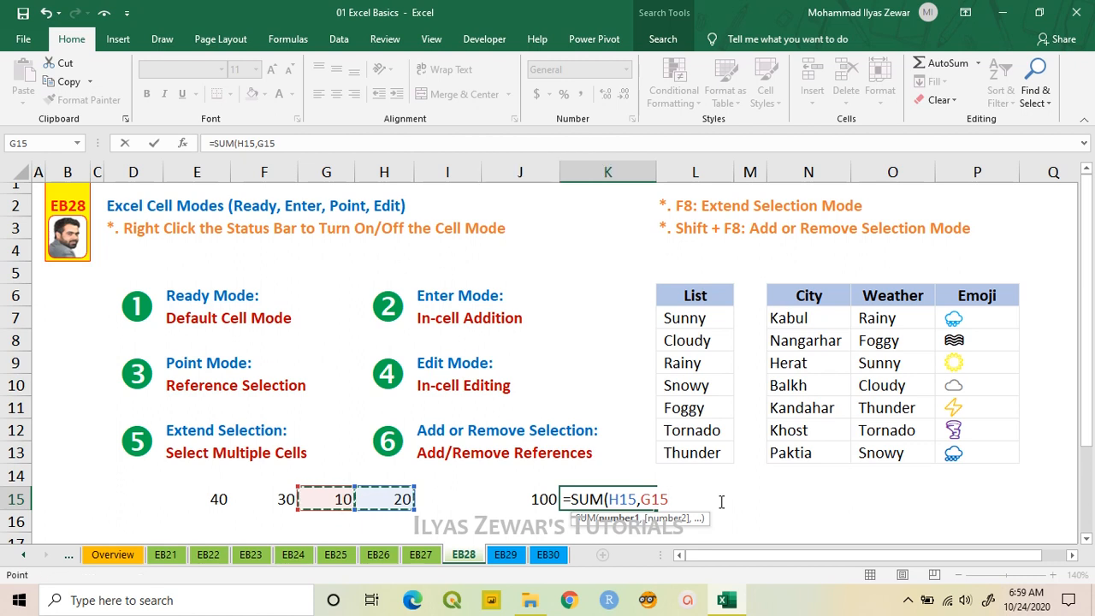
{"action": "key", "text": "shift+F8"}
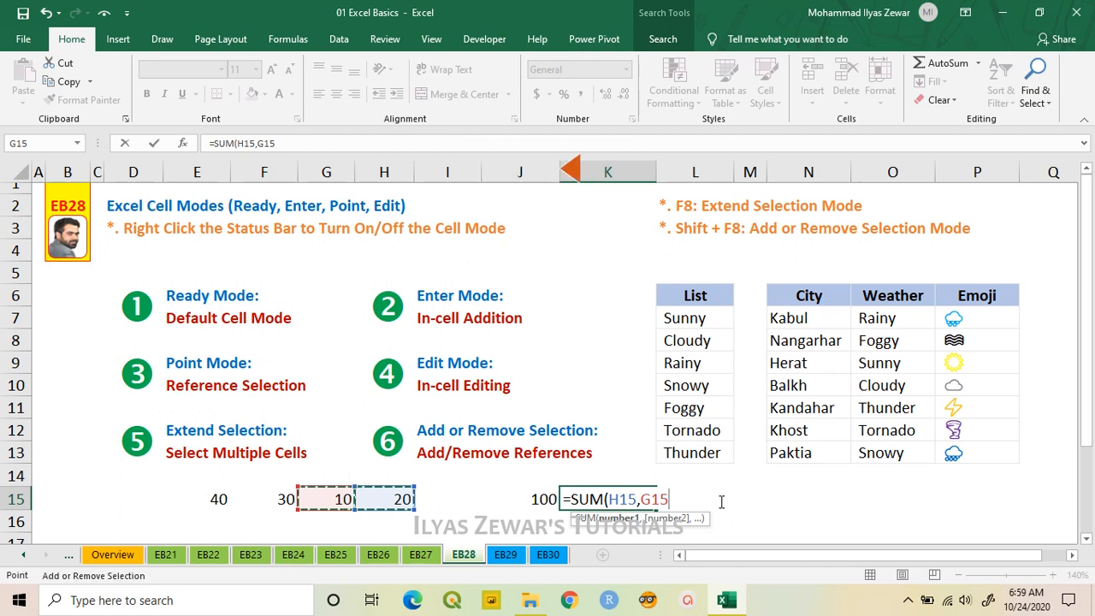
{"action": "key", "text": "Left"}
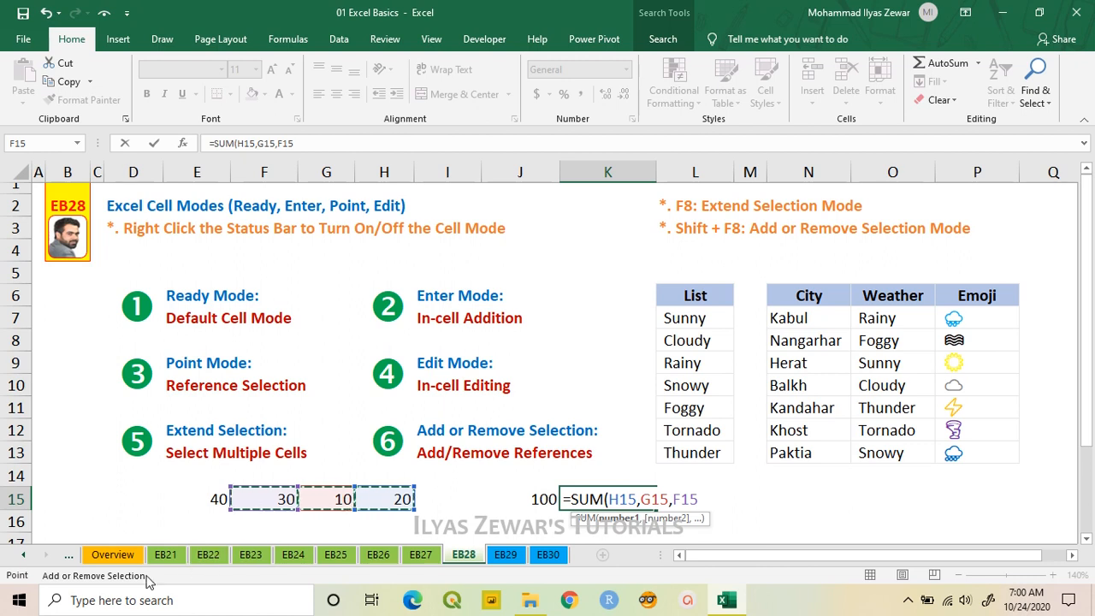
{"action": "mouse_move", "coordinate": [62, 585]}
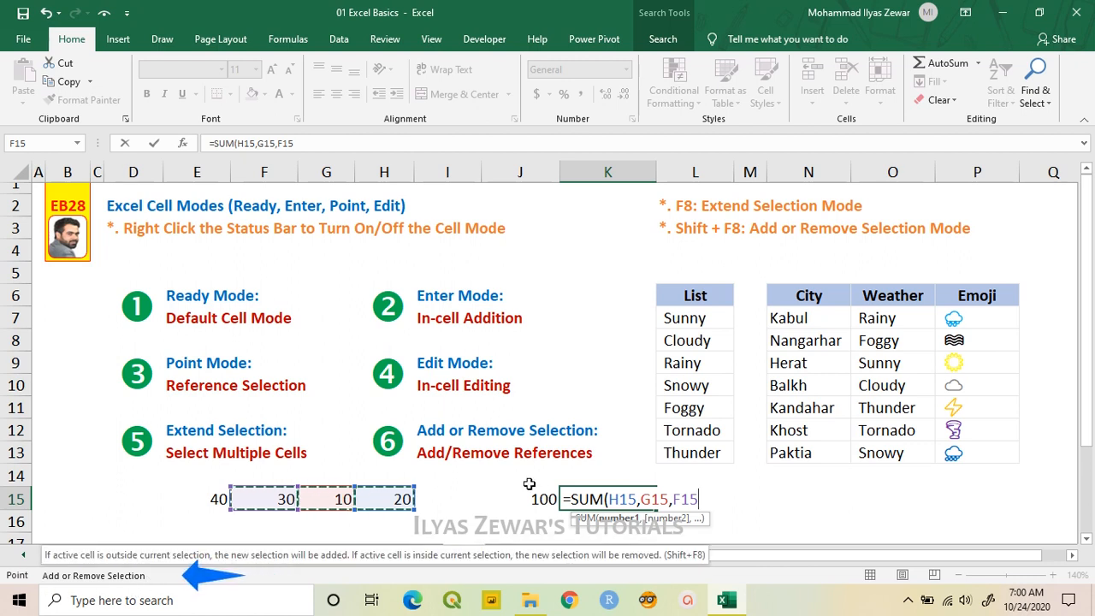
Replace the references in K15 with E15, extend the selection to H15, and complete the formula =SUM(E15:H15)
{"action": "key", "text": "shift+F8"}
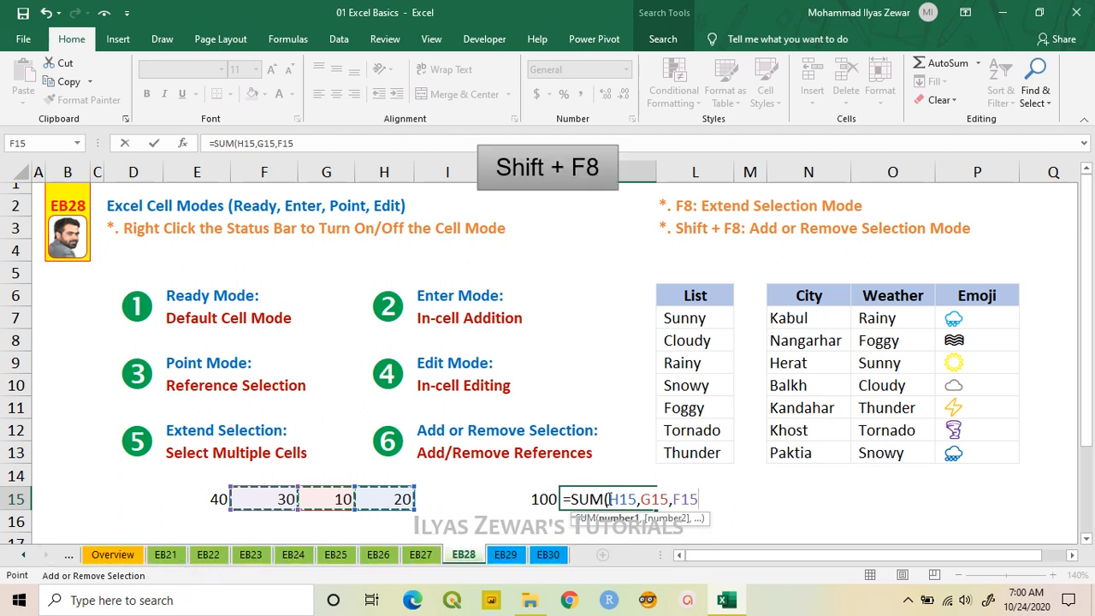
{"action": "key", "text": "shift+F8"}
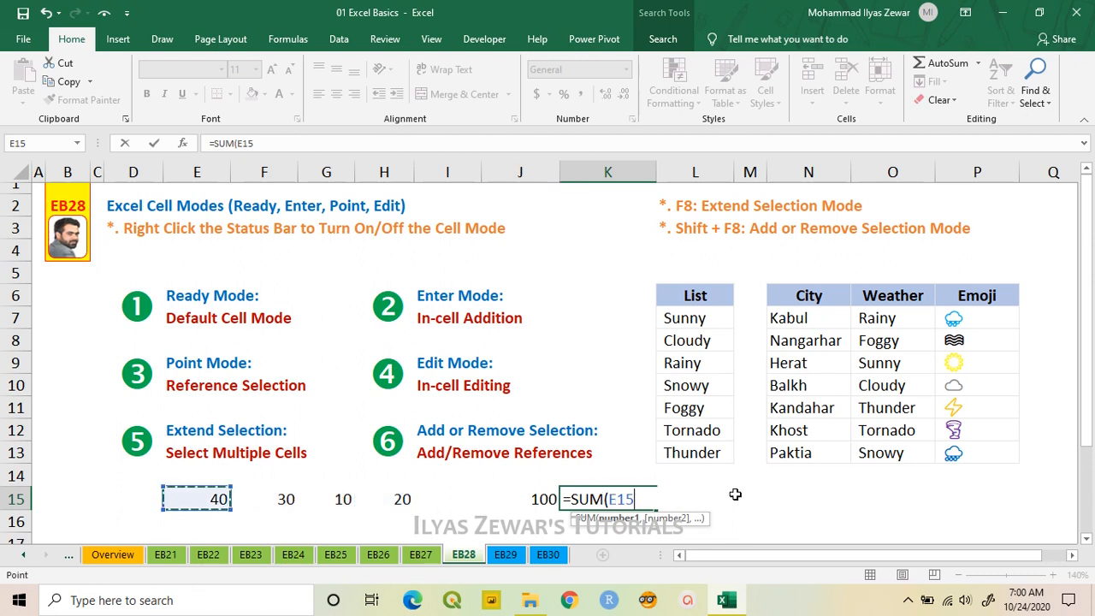
{"action": "key", "text": "F8"}
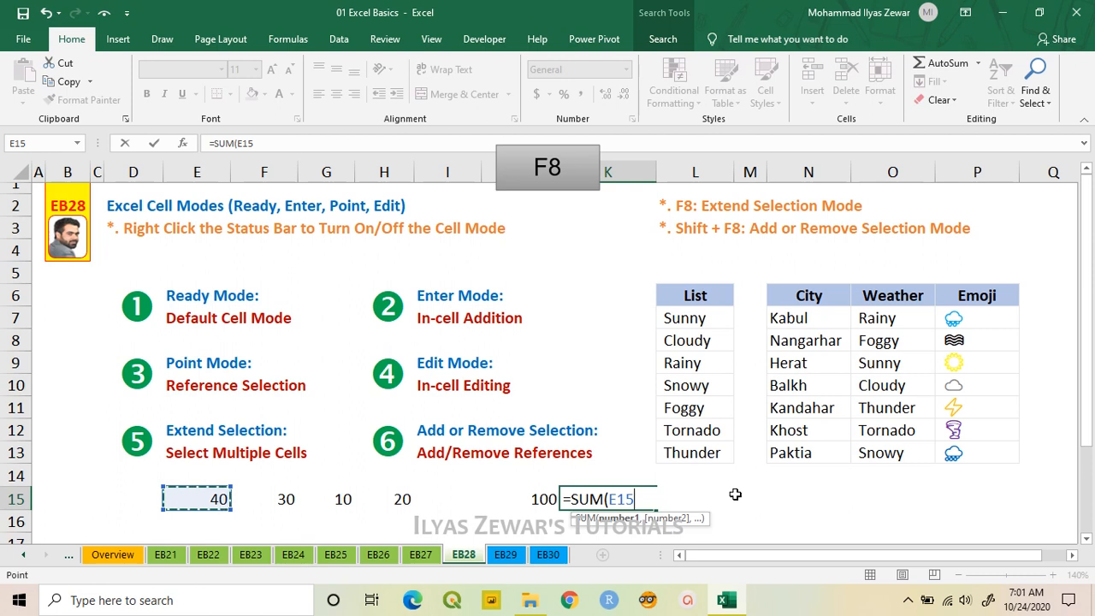
{"action": "key", "text": "Right"}
{"action": "key", "text": "Right"}
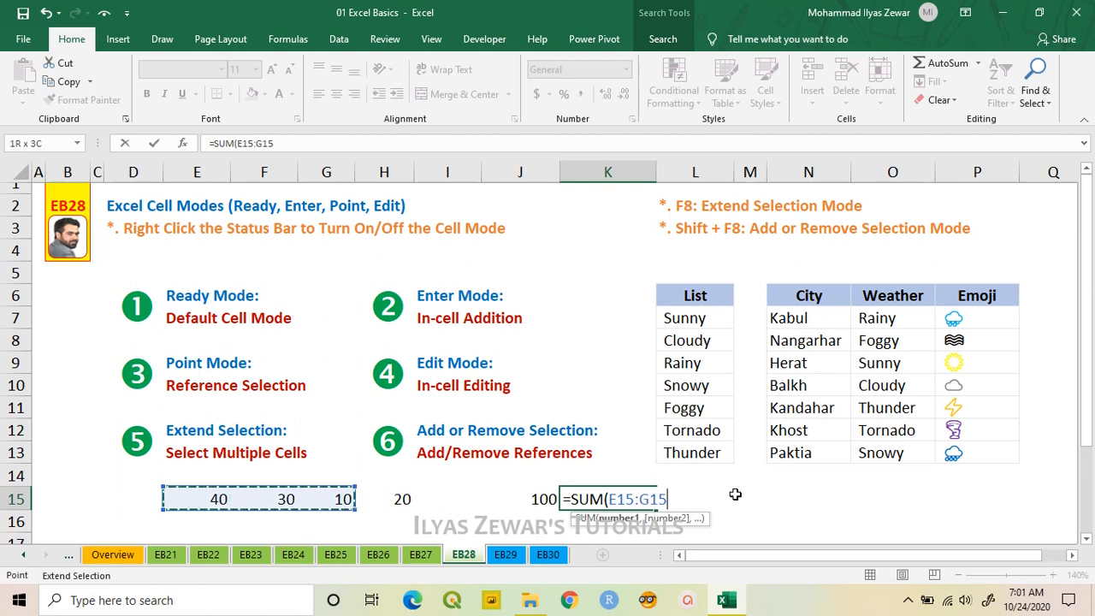
{"action": "key", "text": "Right"}
{"action": "type", "text": ")"}
{"action": "key", "text": "Return"}
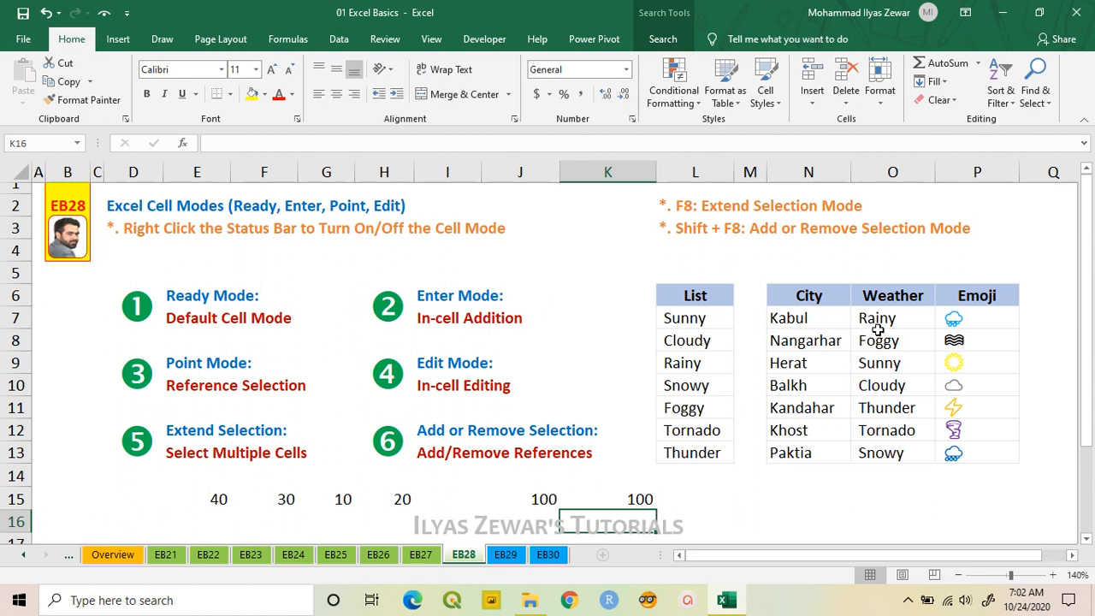
Open the data validation settings for weather cell O9 and activate the list's source reference
{"action": "left_click", "coordinate": [892, 379]}
{"action": "left_click", "coordinate": [892, 362]}
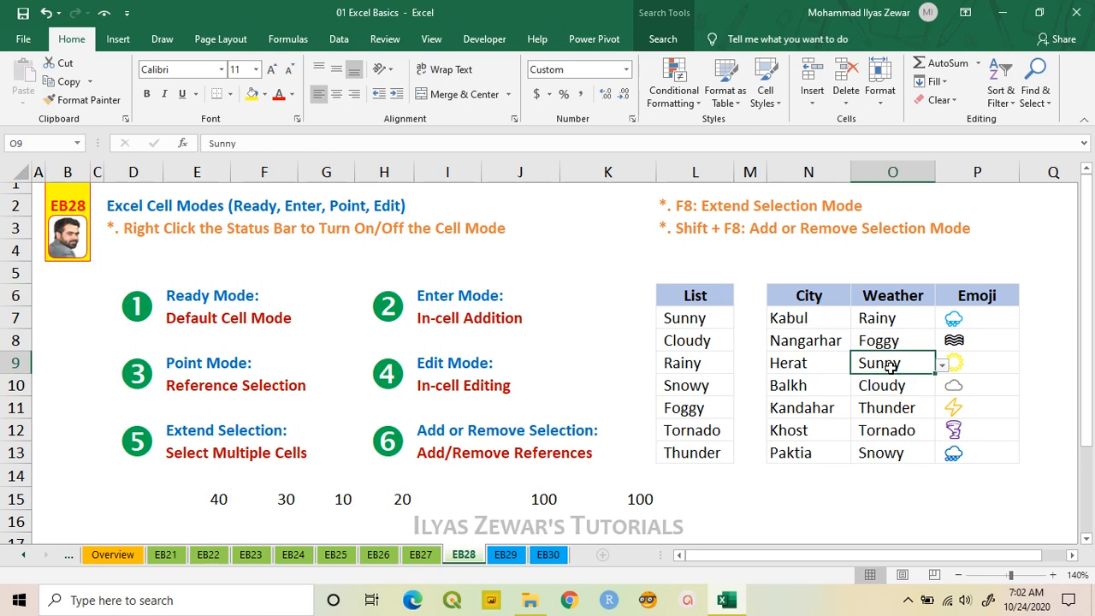
{"action": "left_click", "coordinate": [338, 40]}
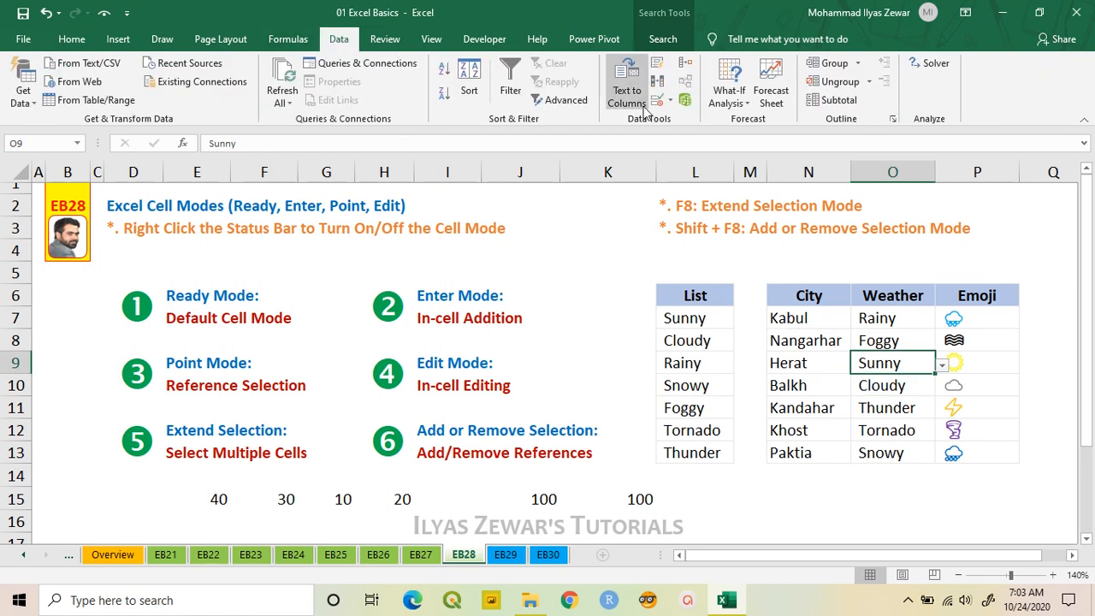
{"action": "left_click", "coordinate": [657, 101]}
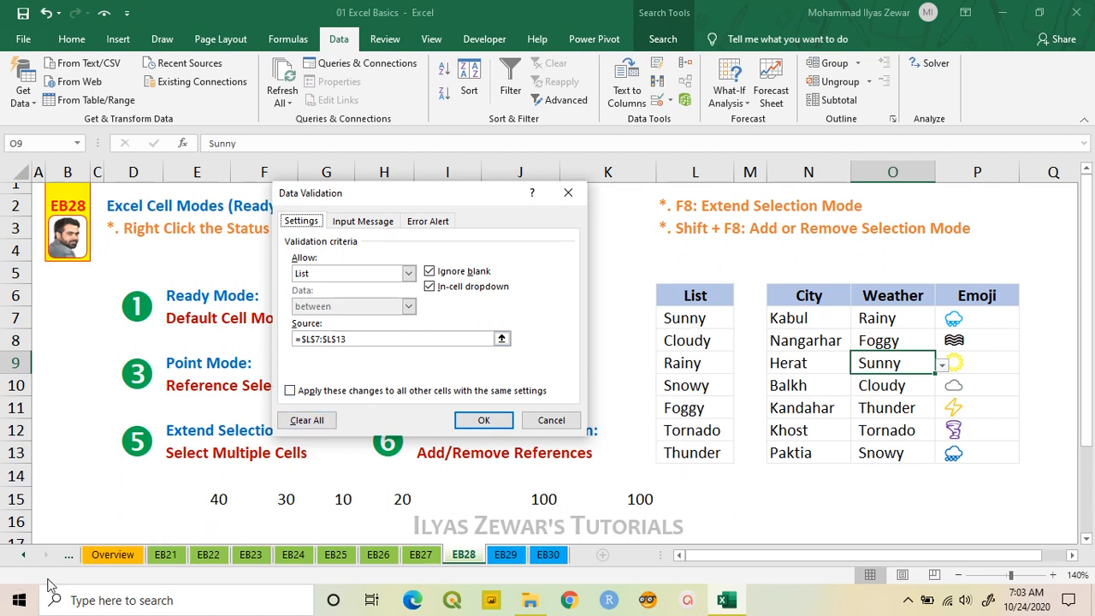
{"action": "left_click", "coordinate": [356, 338]}
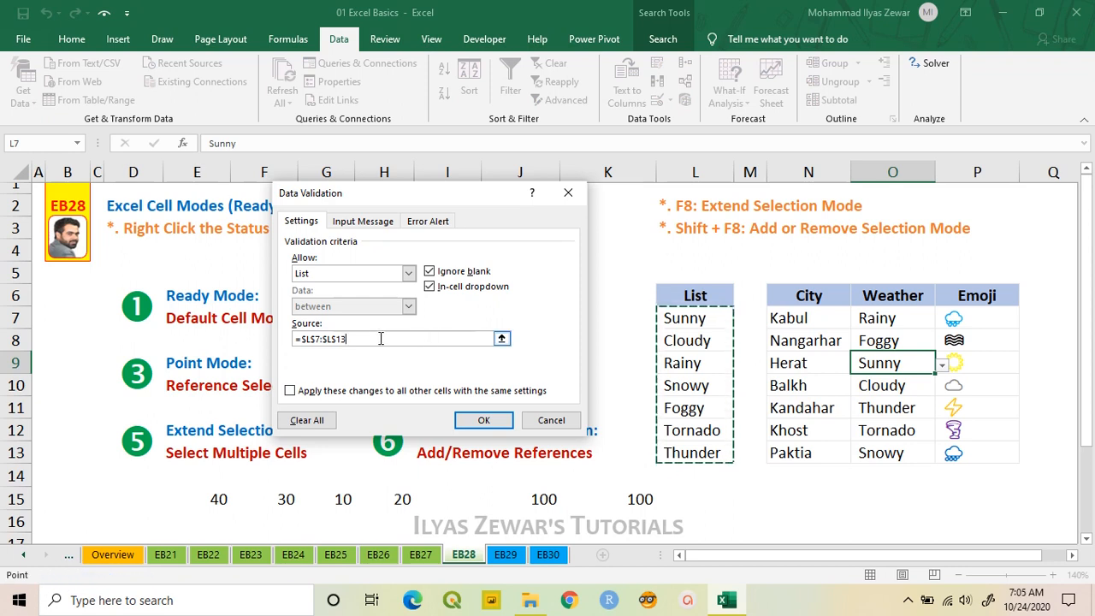
Try moving the validation source reference to =$L$8 in Point mode, and undo the change
{"action": "key", "text": "Down"}
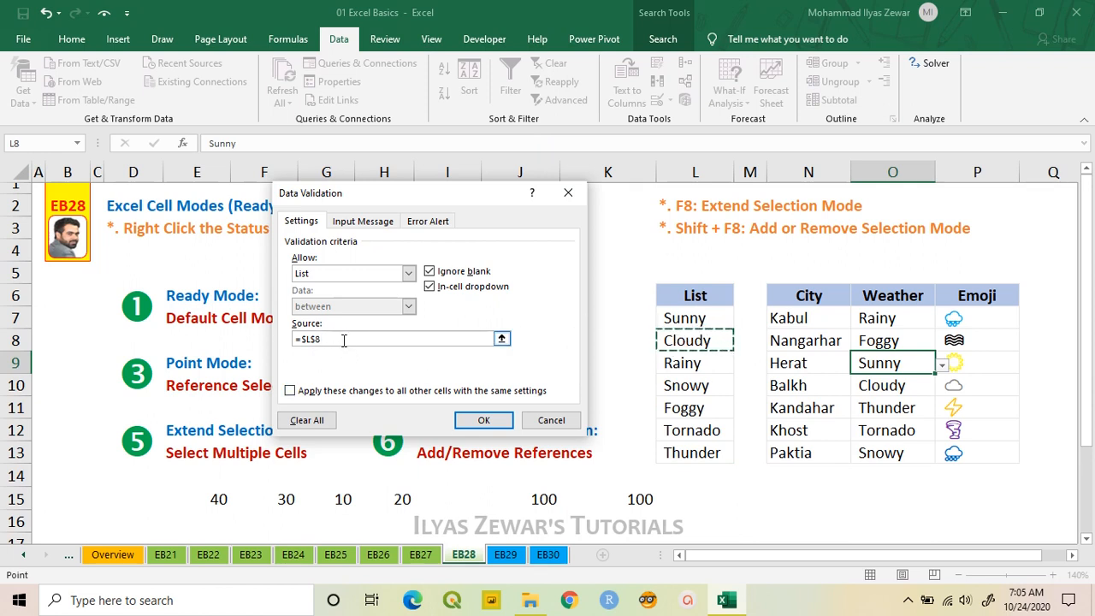
{"action": "key", "text": "ctrl+z"}
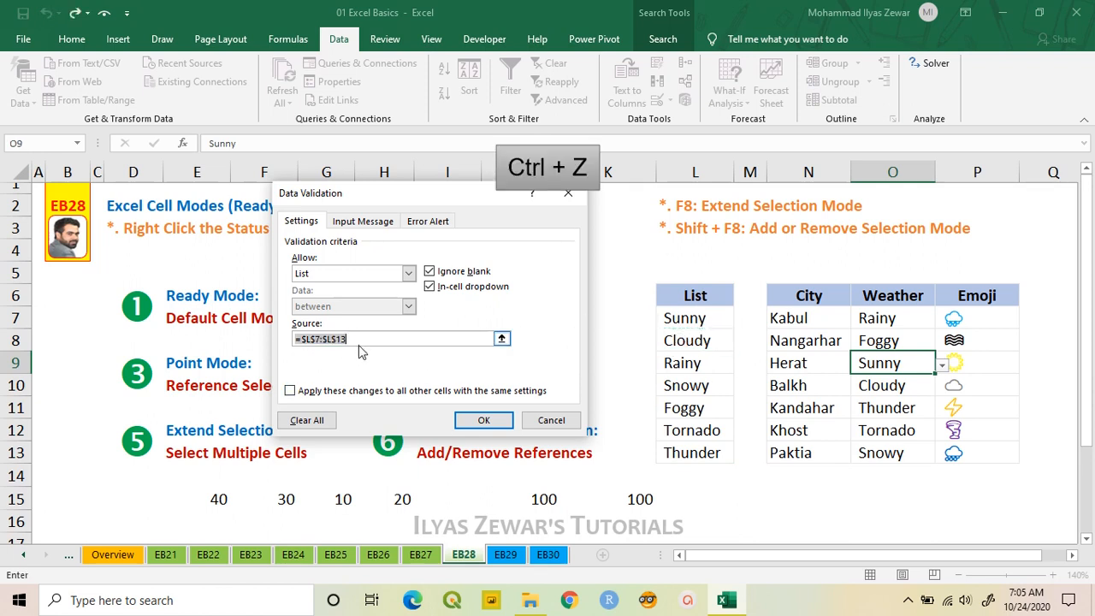
{"action": "left_click", "coordinate": [359, 345]}
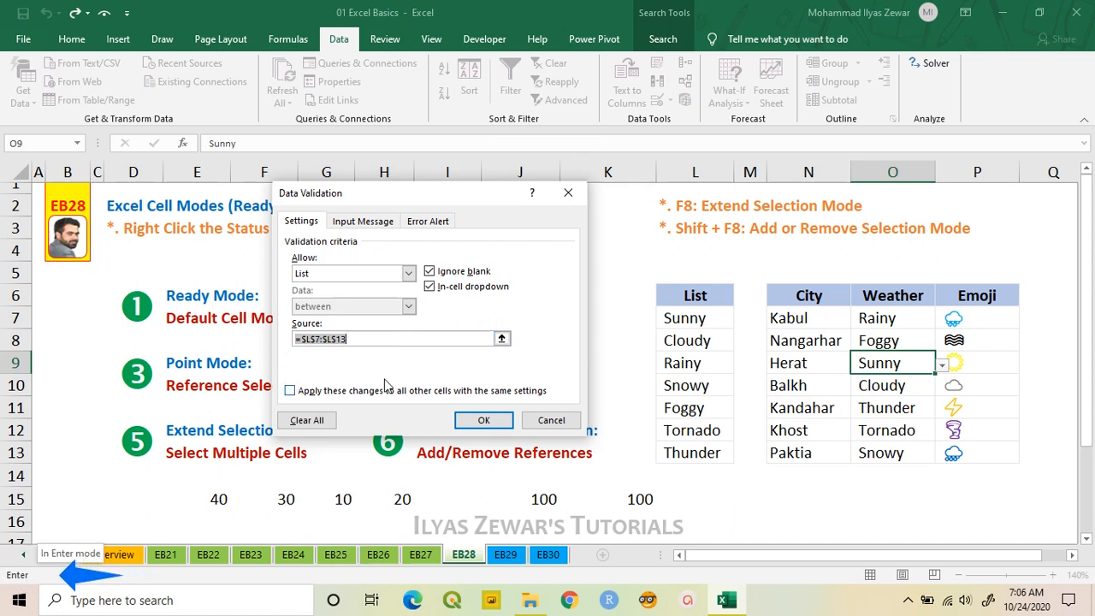
Append a plus sign to the validation source in Enter mode and point to N9 as an added reference
{"action": "left_click", "coordinate": [417, 340]}
{"action": "type", "text": "+"}
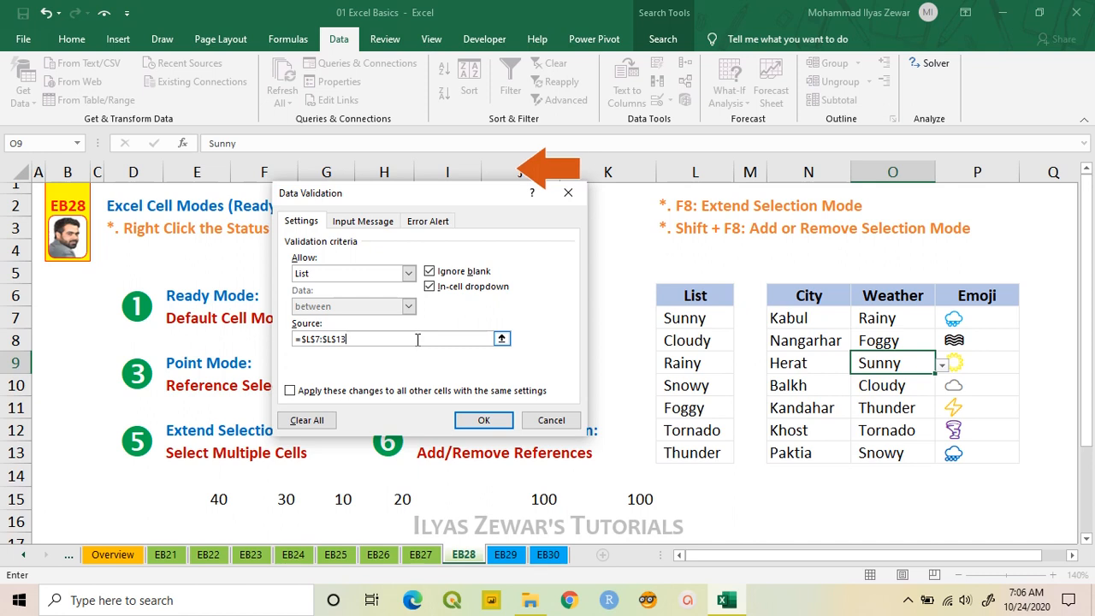
{"action": "key", "text": "Left"}
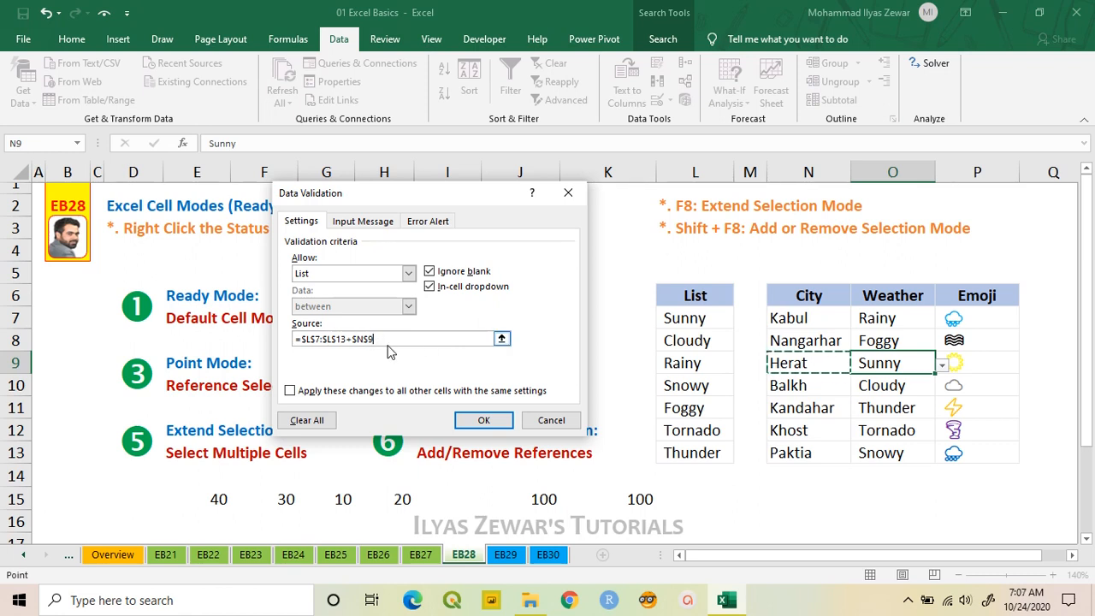
Remove the appended +$N$9 from the validation source, switch it to Edit mode, and discard the data validation dialog
{"action": "key", "text": "BackSpace"}
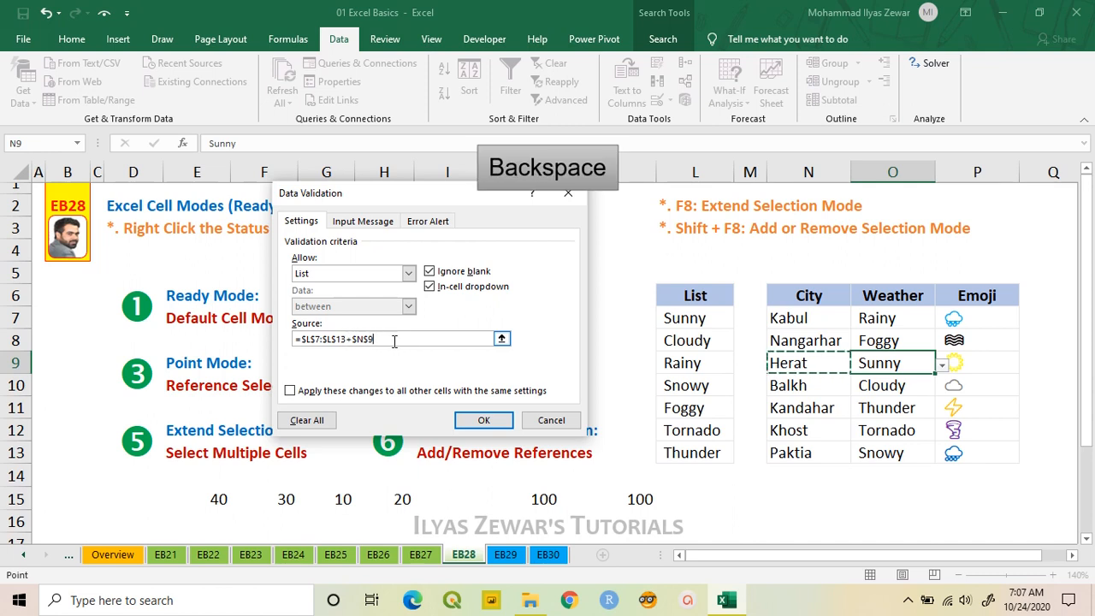
{"action": "key", "text": "BackSpace"}
{"action": "key", "text": "BackSpace"}
{"action": "key", "text": "BackSpace"}
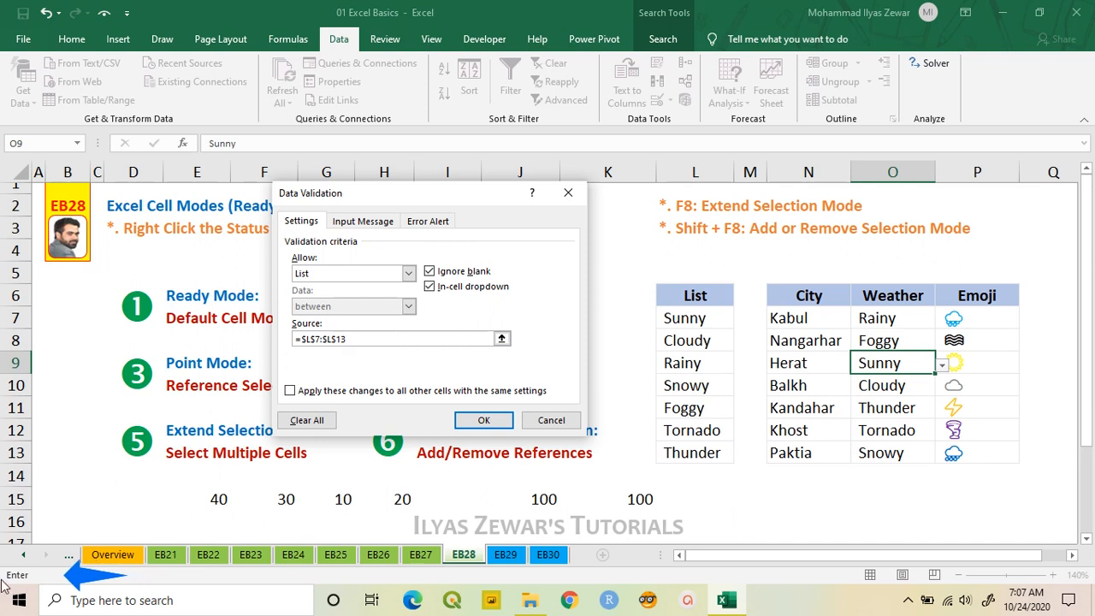
{"action": "key", "text": "F2"}
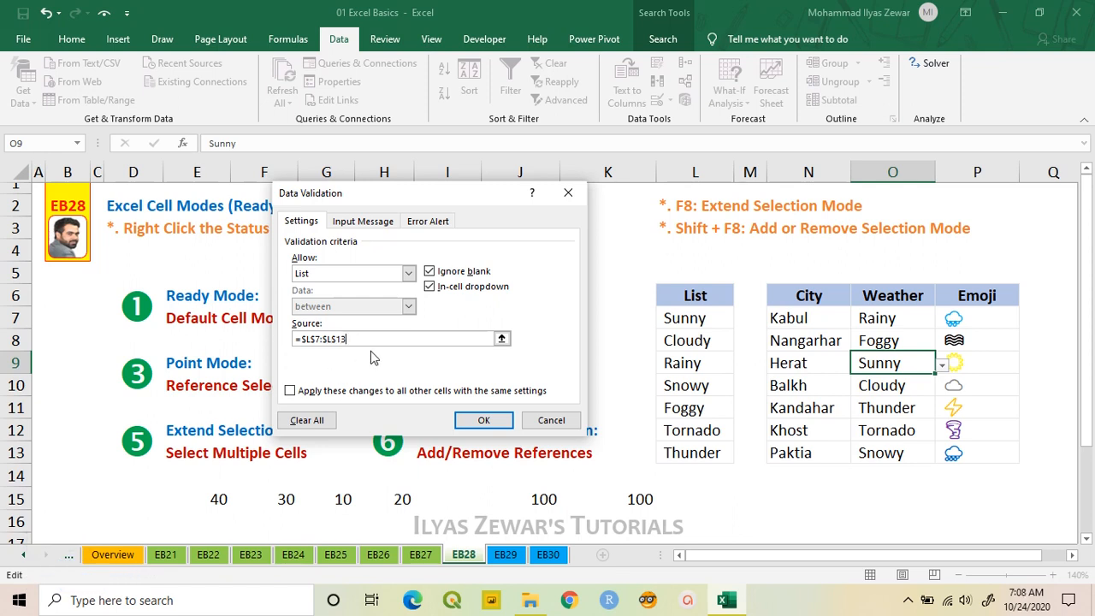
{"action": "key", "text": "Escape"}
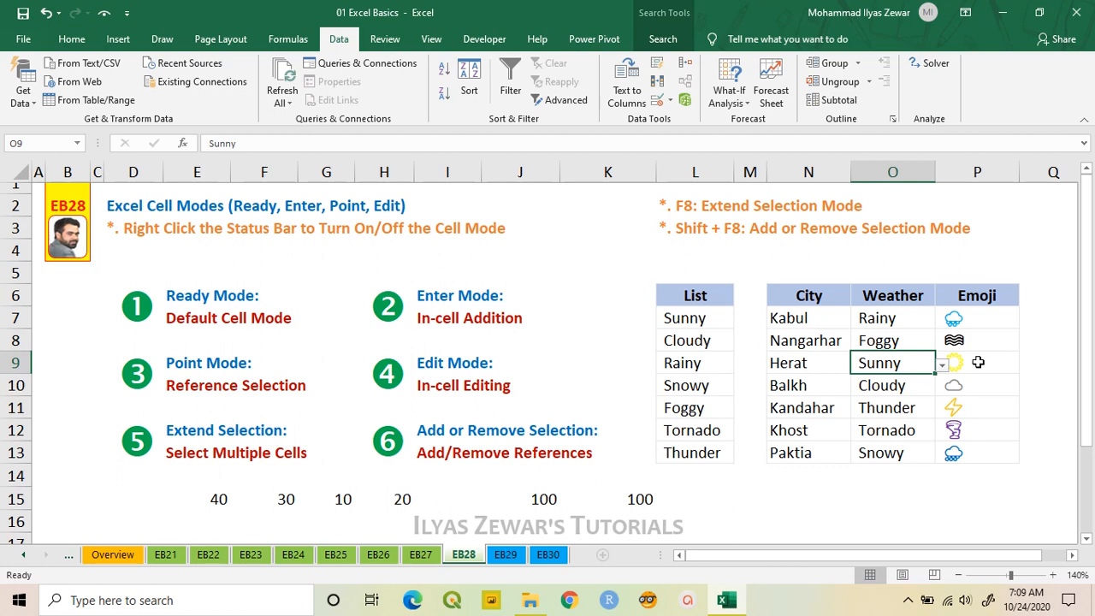
Open the conditional formatting rules for emoji cell P9 and activate the lightning rule's applies-to range
{"action": "left_click", "coordinate": [978, 362]}
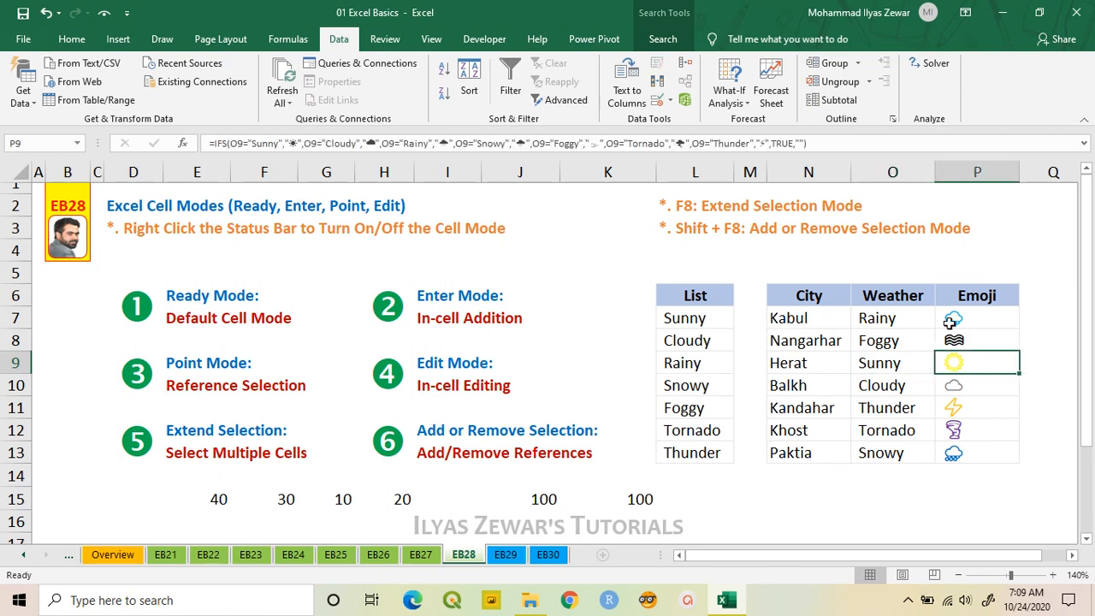
{"action": "left_click", "coordinate": [73, 43]}
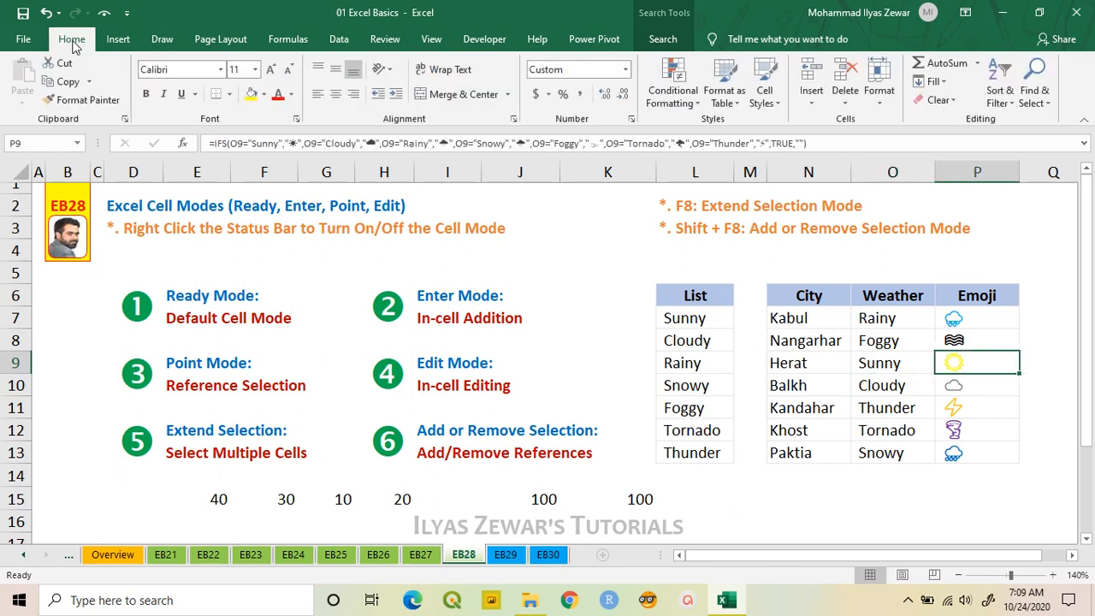
{"action": "left_click", "coordinate": [672, 92]}
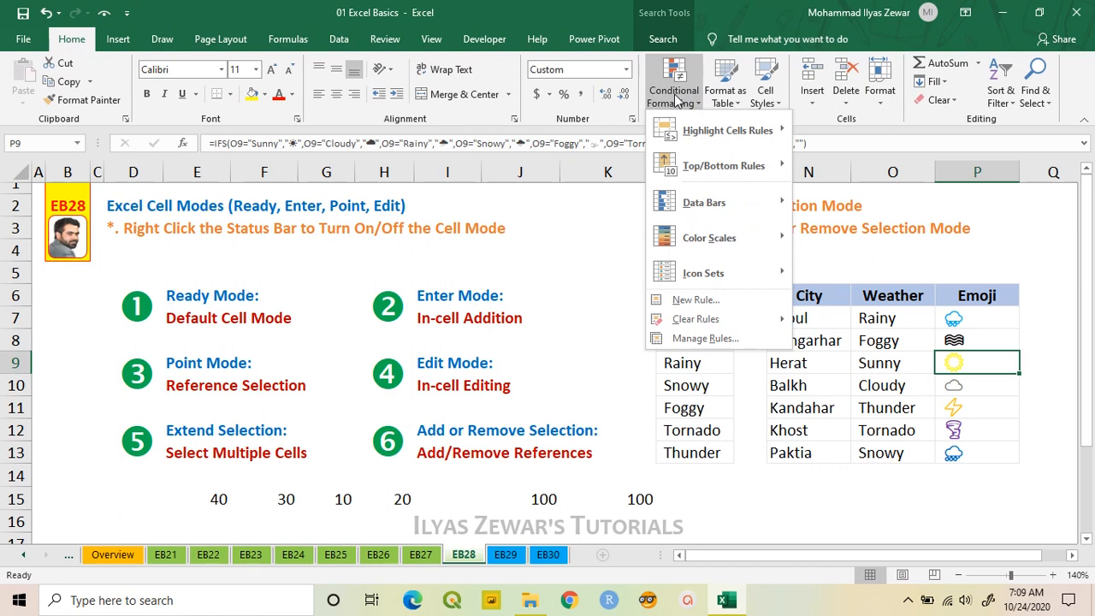
{"action": "left_click", "coordinate": [740, 340]}
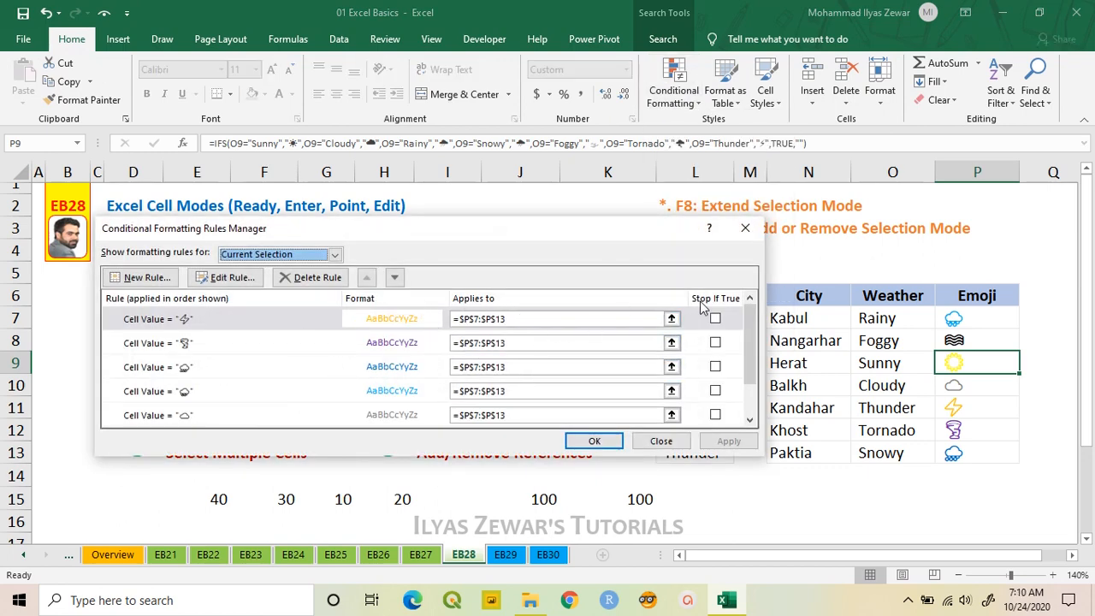
{"action": "left_click", "coordinate": [537, 318]}
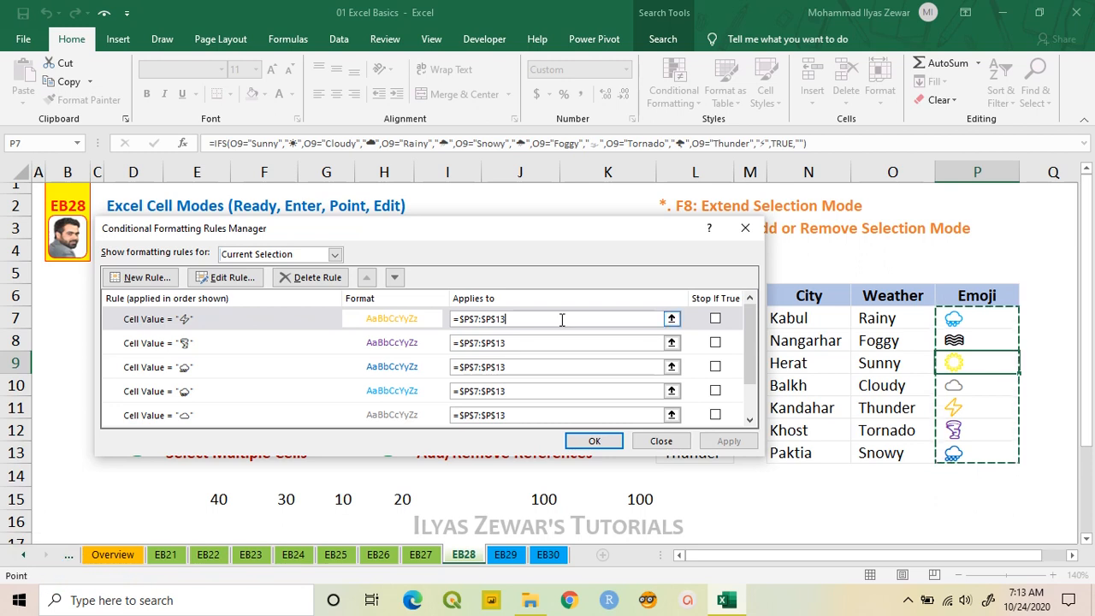
Try pointing to P8 in the lightning rule's applies-to range, and delete the added reference
{"action": "key", "text": "Down"}
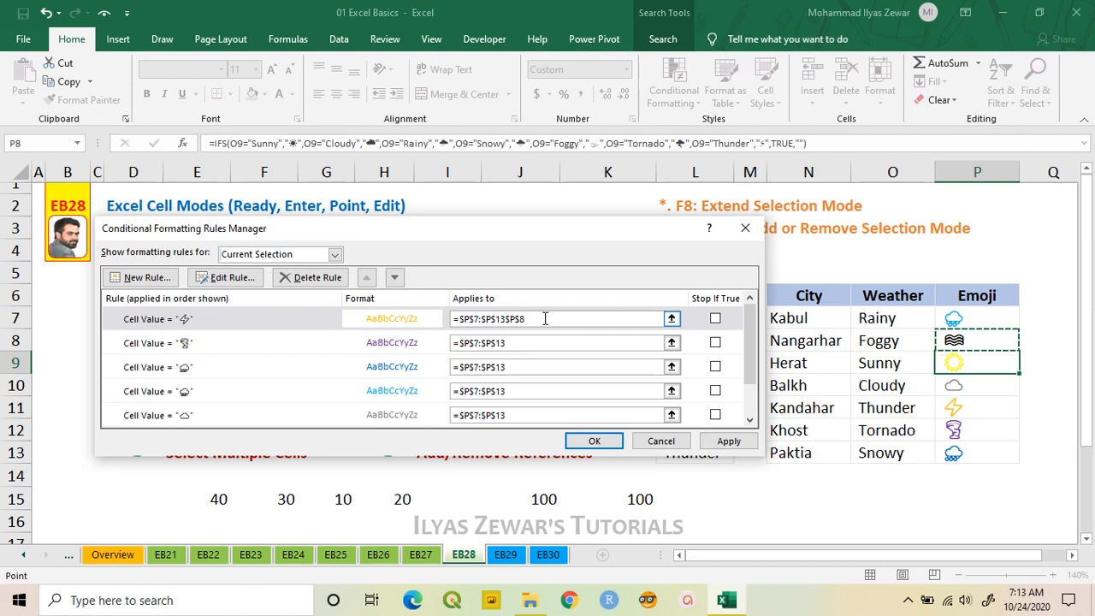
{"action": "key", "text": "BackSpace"}
{"action": "key", "text": "BackSpace"}
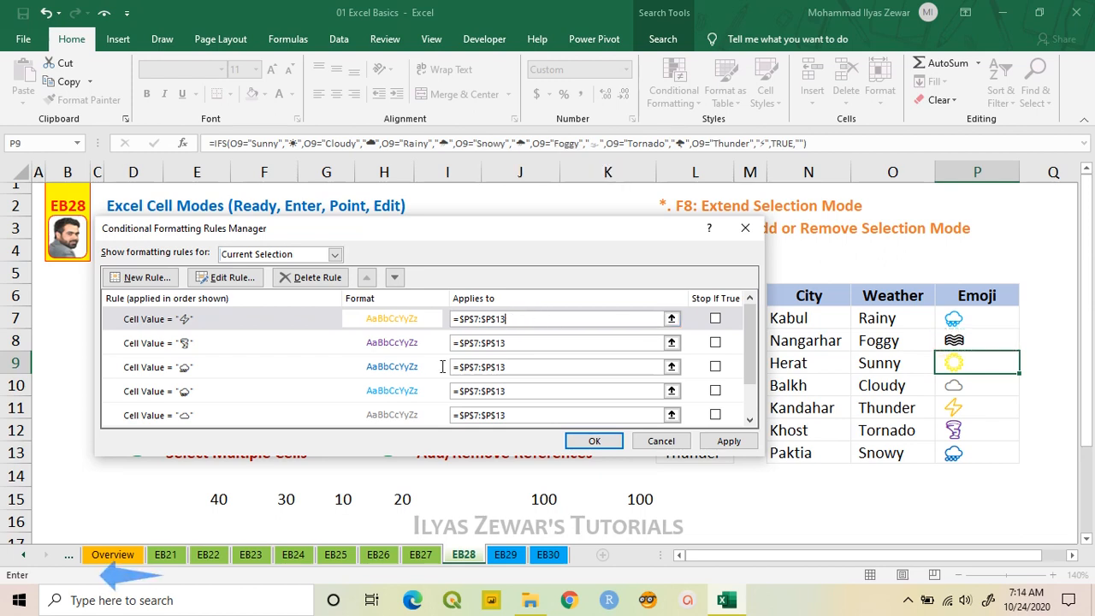
Toggle the lightning rule's range between Edit and Enter modes, point to P10, and cancel the rule changes
{"action": "key", "text": "F2"}
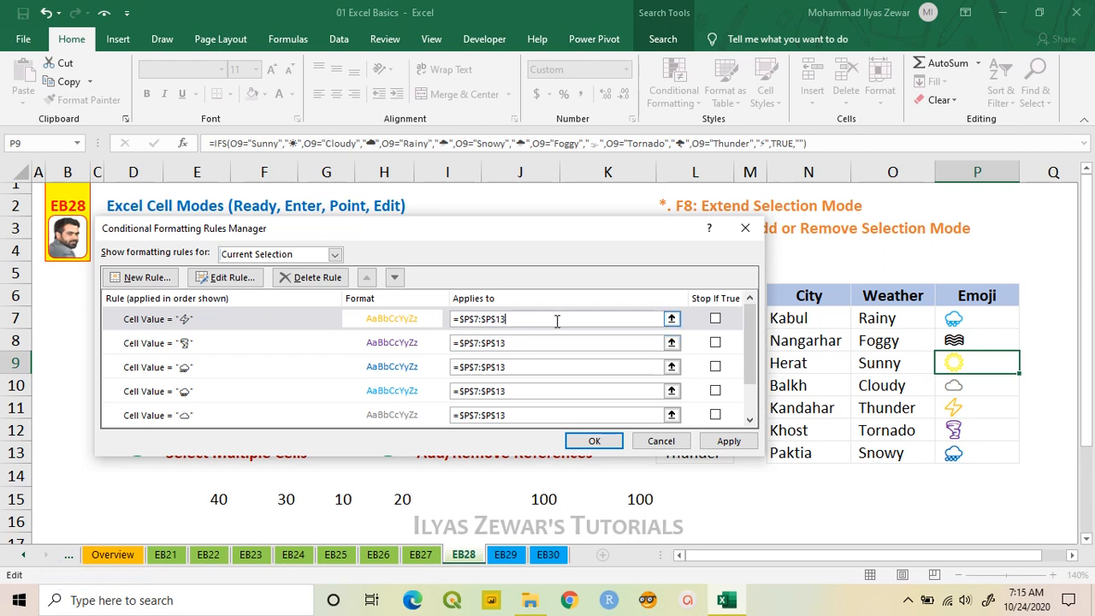
{"action": "key", "text": "F2"}
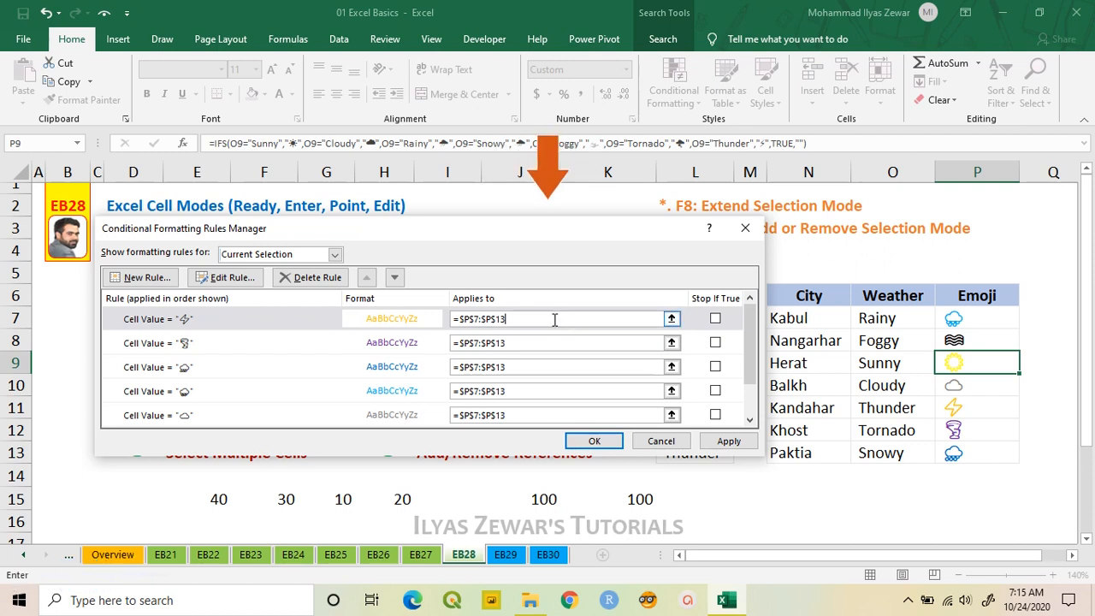
{"action": "key", "text": "Down"}
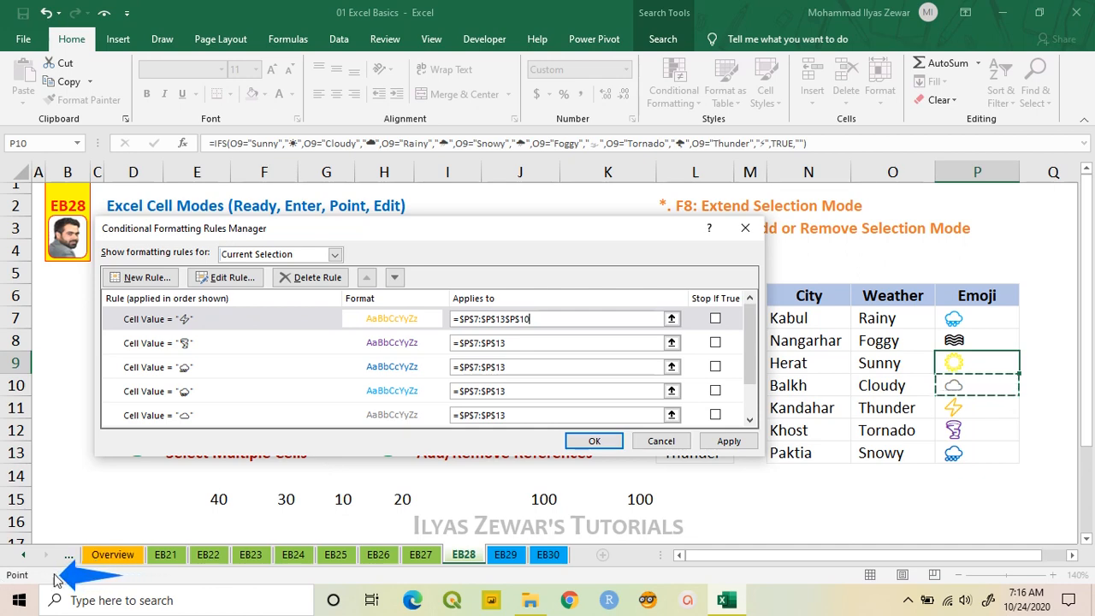
{"action": "key", "text": "Escape"}
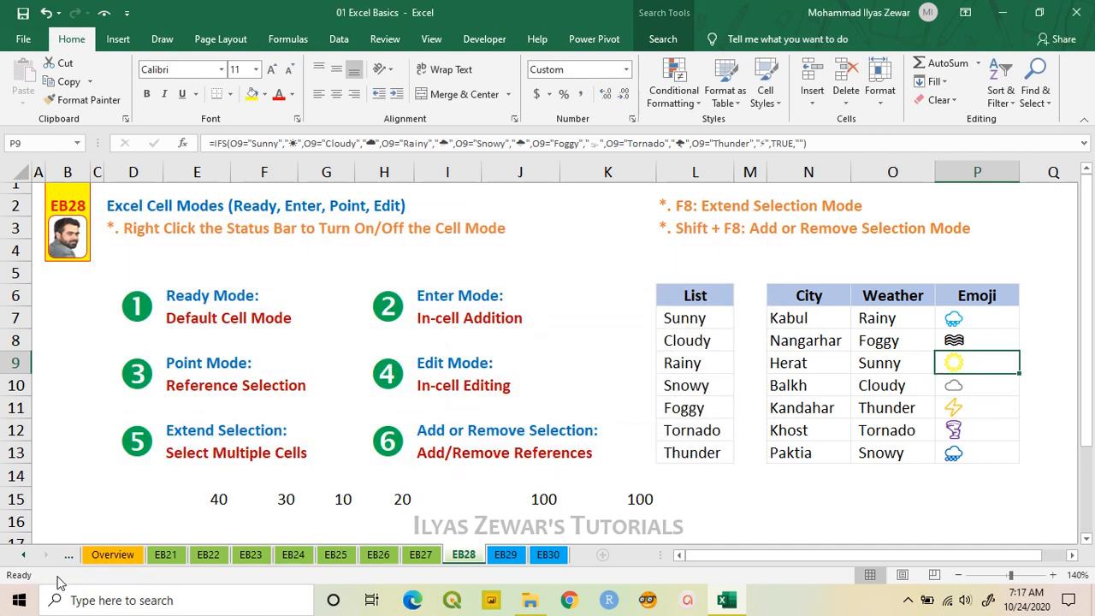
{"action": "left_click", "coordinate": [59, 296]}
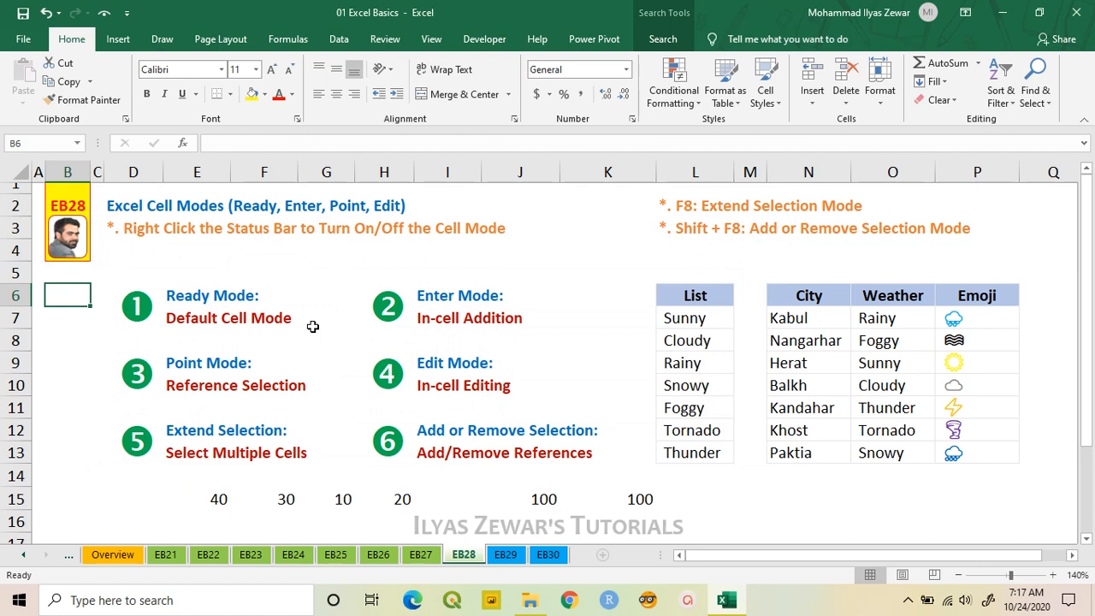